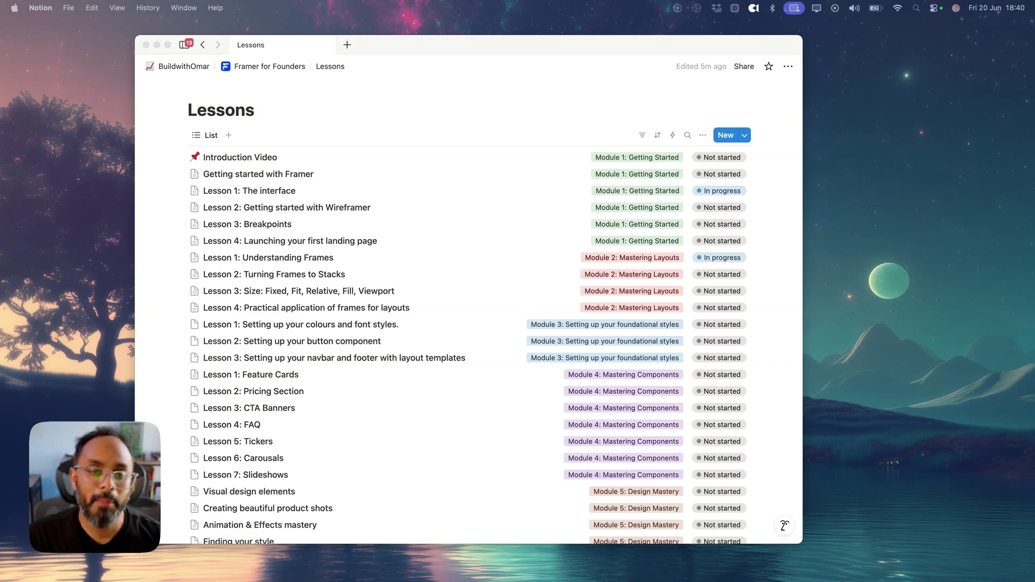
# - Bring the Notion Lessons list forward and look over its view options and entries
pyautogui.moveTo(463, 47); pyautogui.dragTo(492, 60)
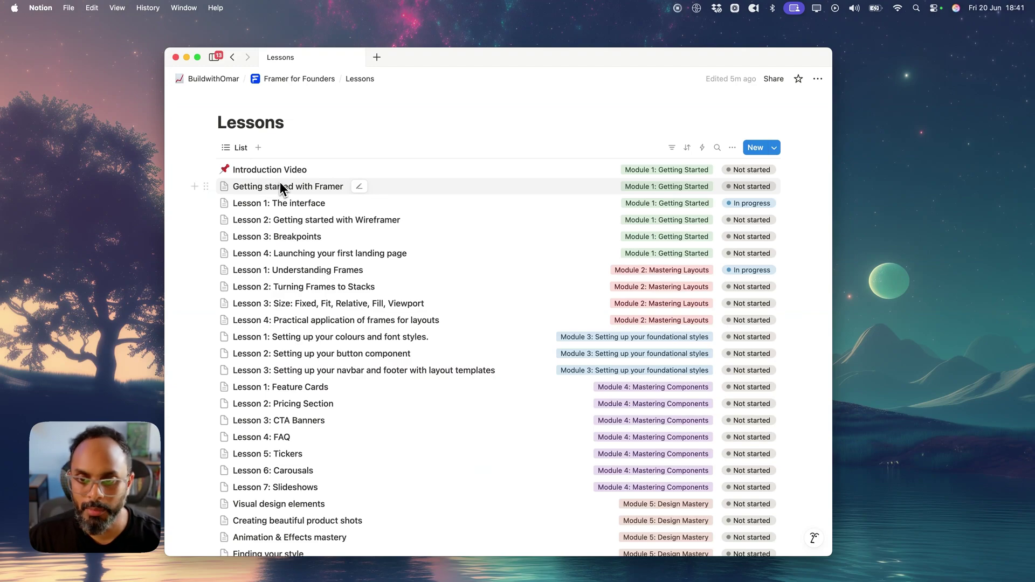
pyautogui.click(233, 147)
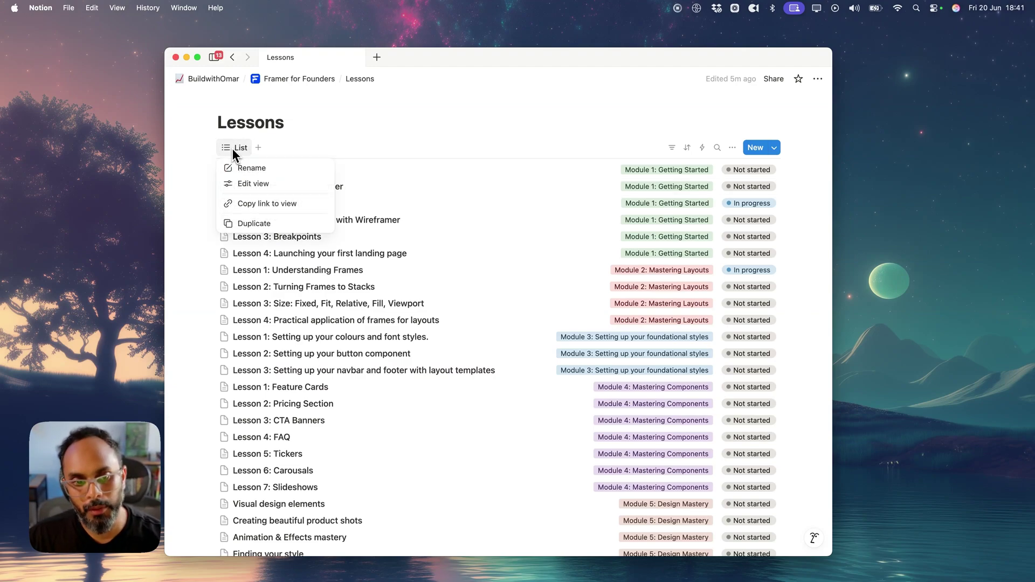
pyautogui.click(397, 157)
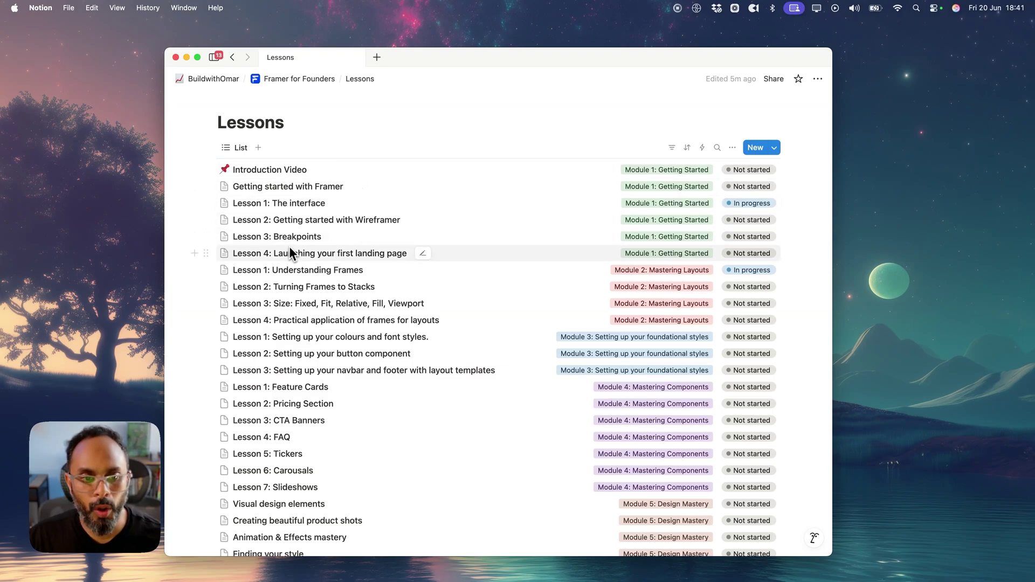
pyautogui.scroll(-5, 289, 248)
pyautogui.scroll(-3, 289, 262)
pyautogui.scroll(7, 318, 426)
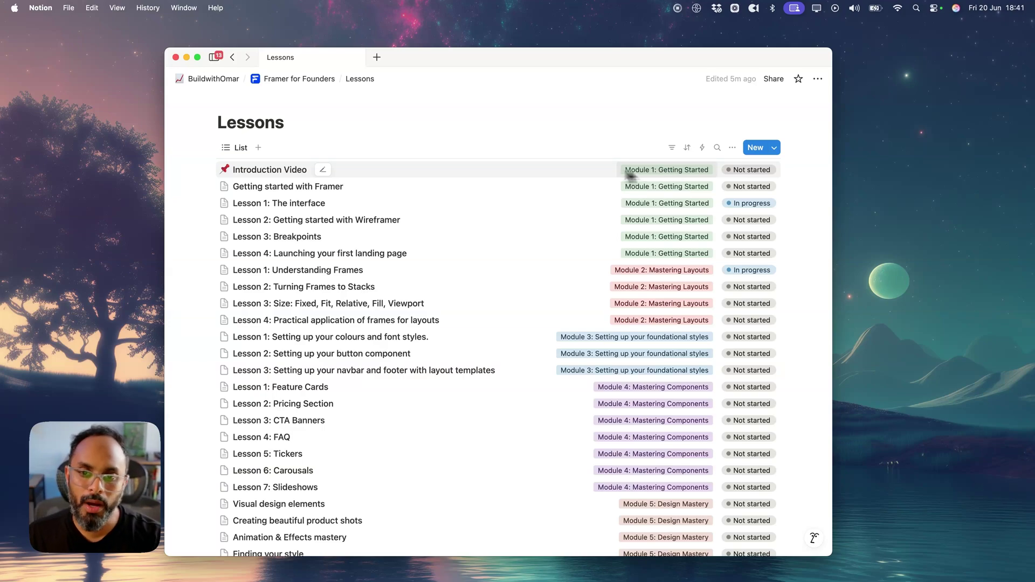
# - Preview the Introduction Video lesson and check its Module and Status choices
pyautogui.click(558, 168)
pyautogui.click(610, 170)
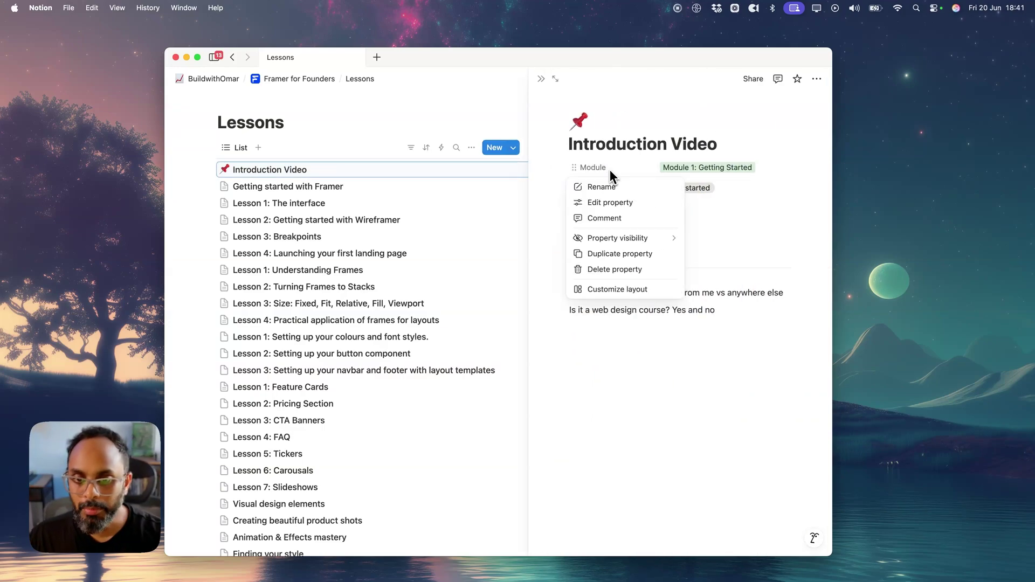
pyautogui.click(701, 168)
pyautogui.click(707, 169)
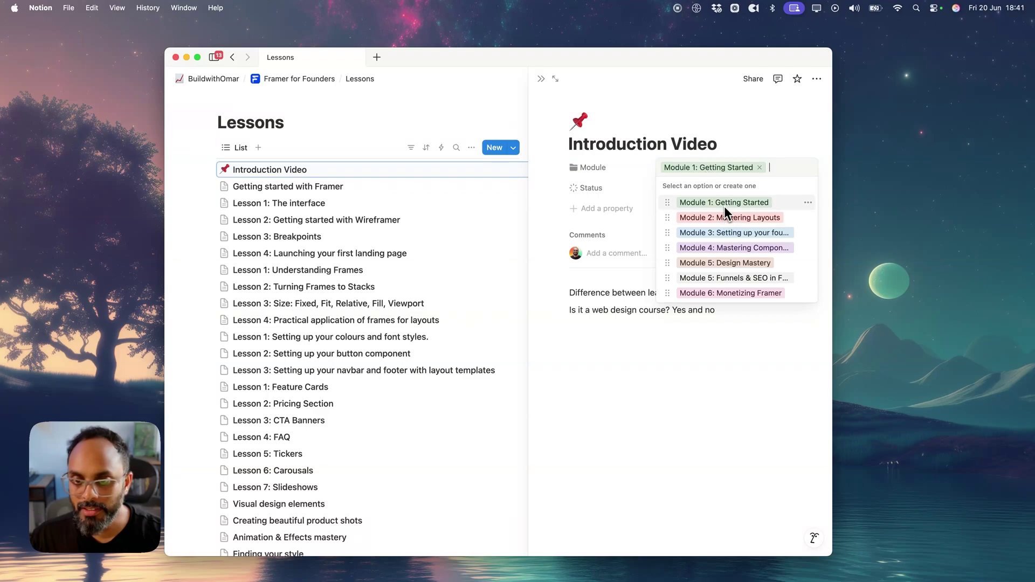
pyautogui.click(713, 345)
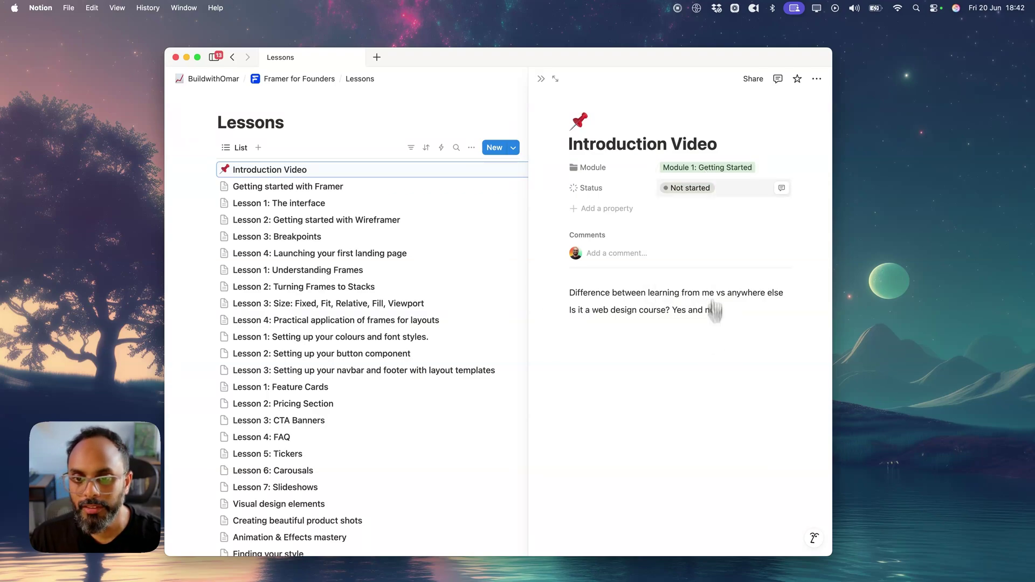
pyautogui.click(727, 196)
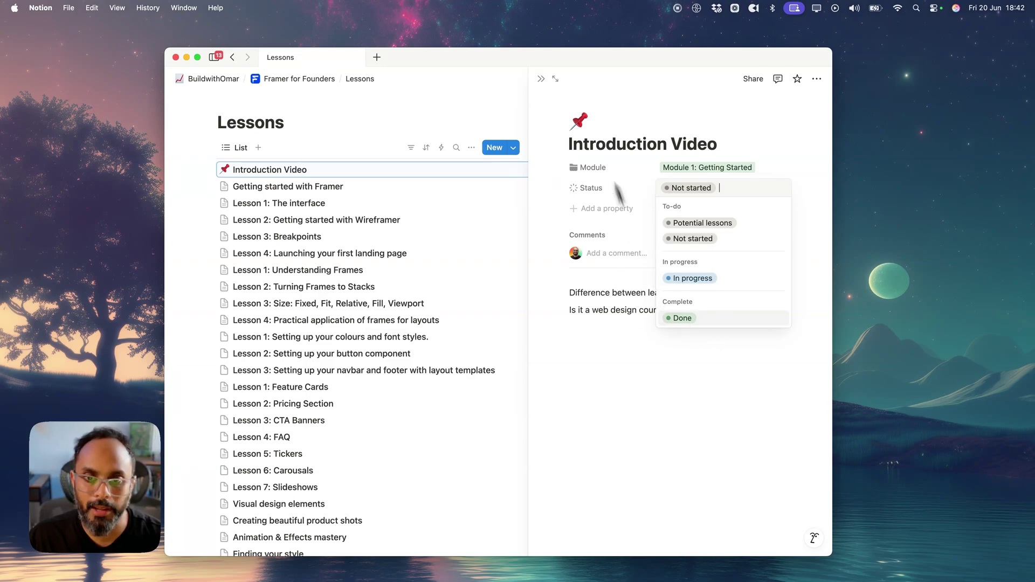
pyautogui.click(517, 109)
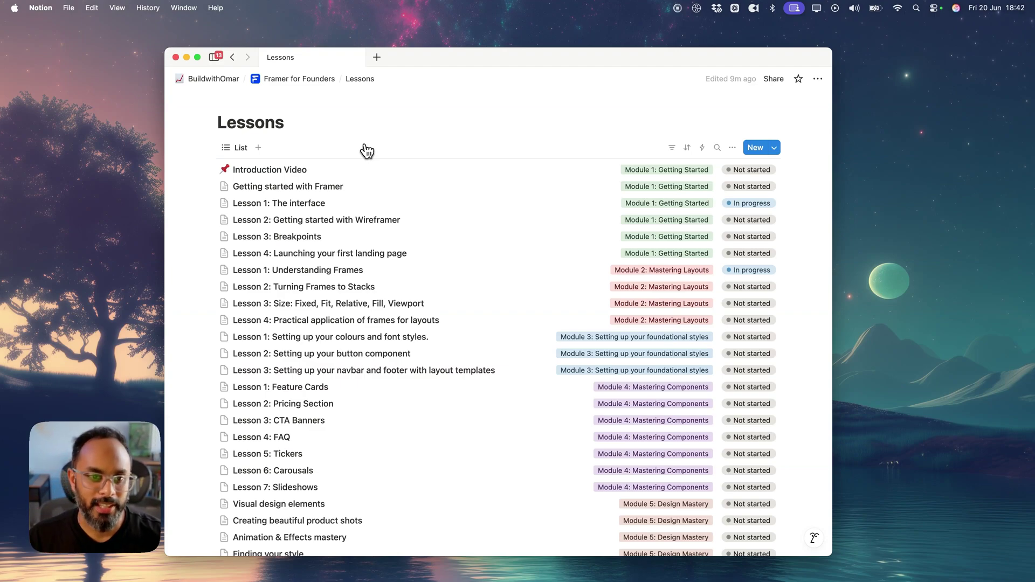
# - Add a Board view of Lessons grouped by status and compare it with the List view
pyautogui.click(259, 148)
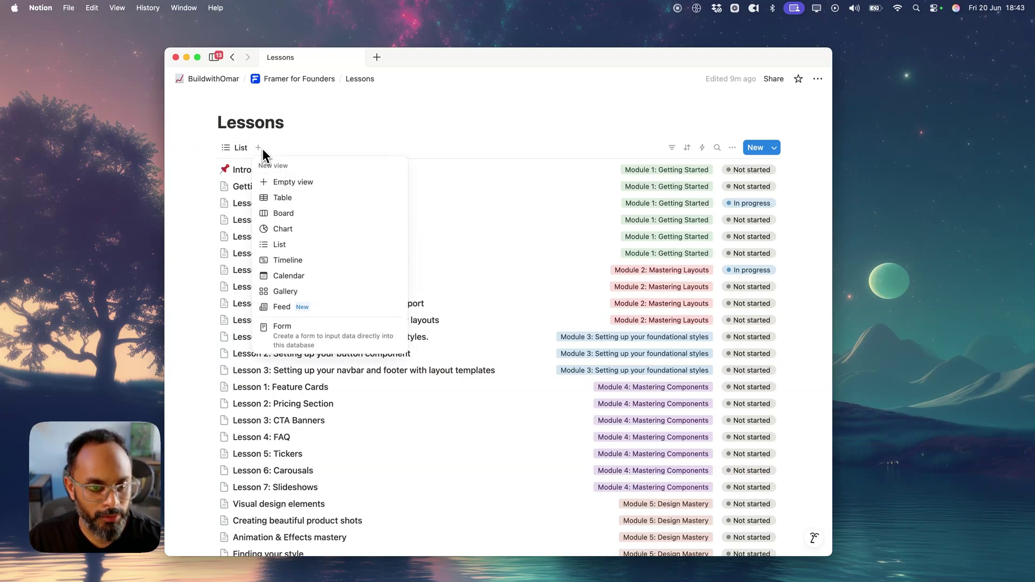
pyautogui.click(287, 214)
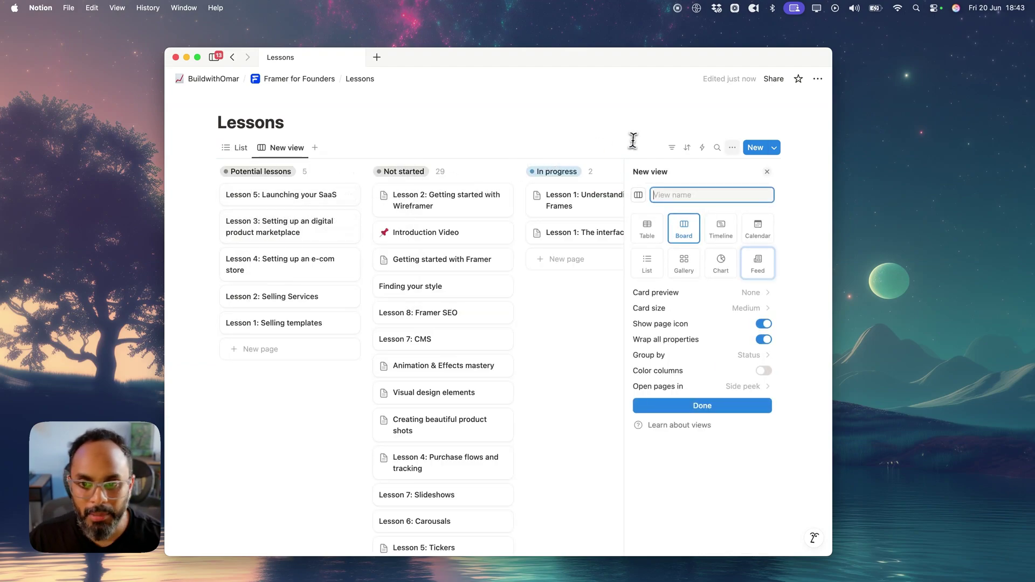
pyautogui.click(656, 101)
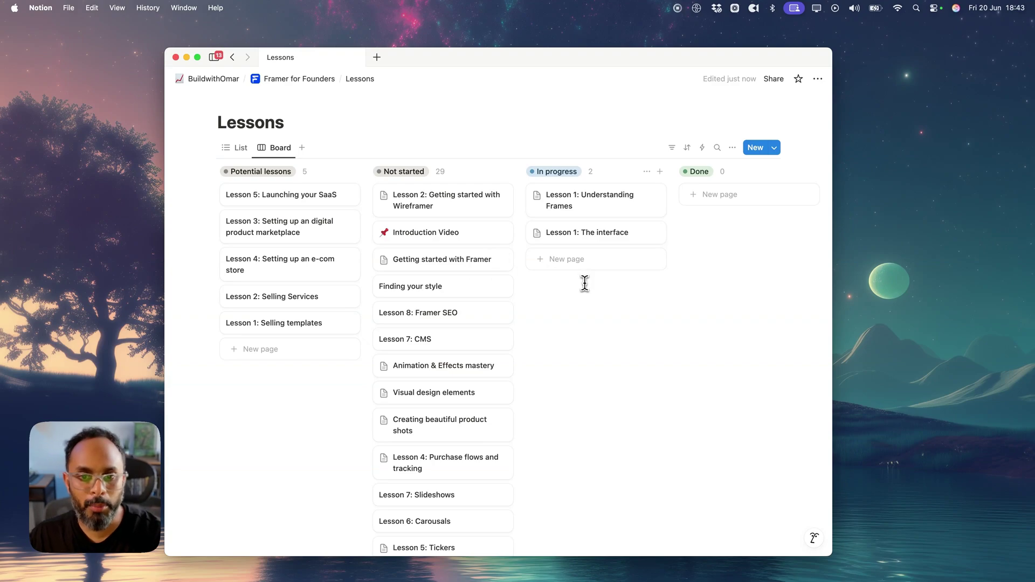
pyautogui.click(247, 150)
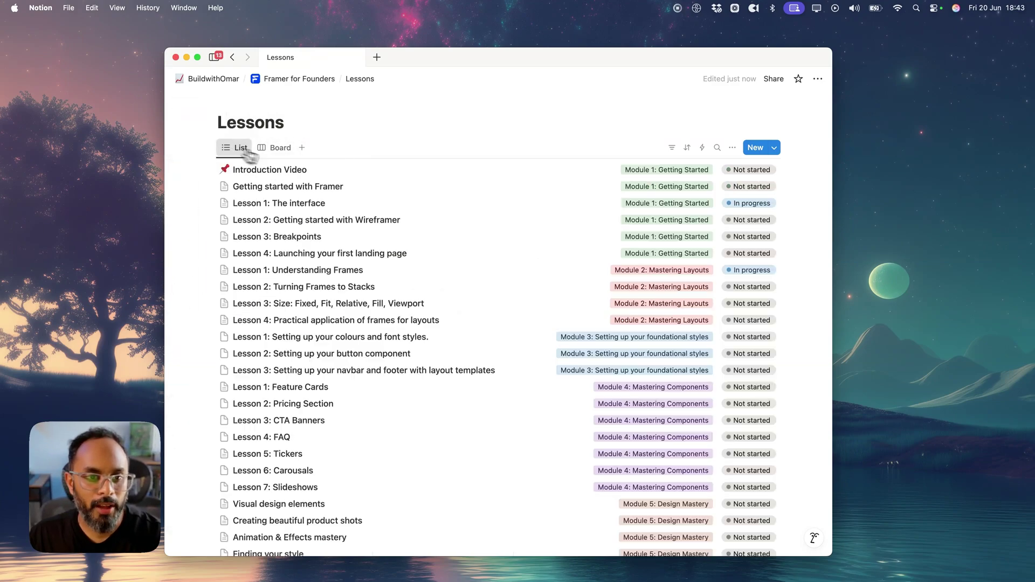
pyautogui.scroll(-5, 664, 243)
pyautogui.scroll(3, 685, 237)
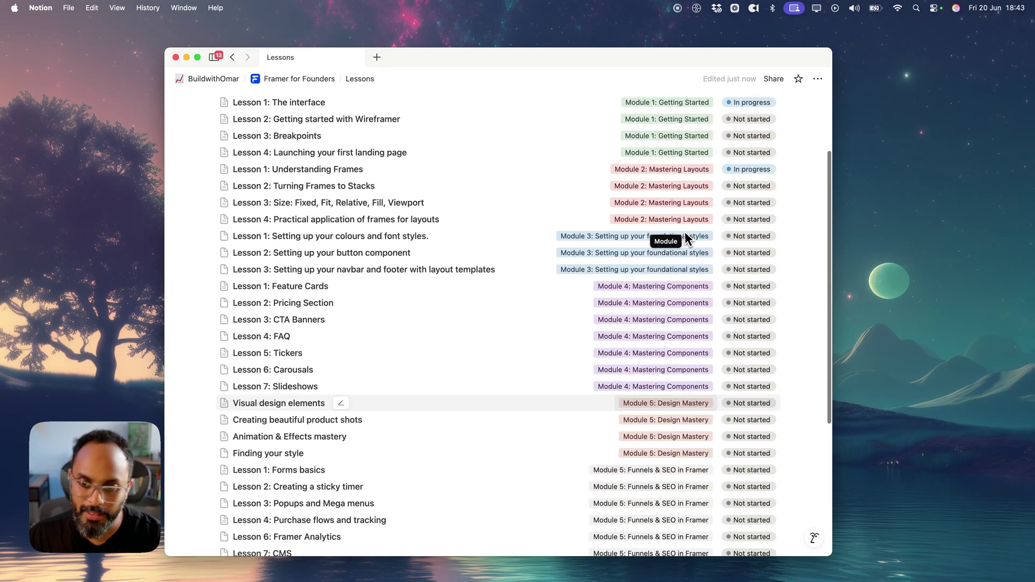
pyautogui.scroll(1, 696, 240)
pyautogui.scroll(3, 426, 186)
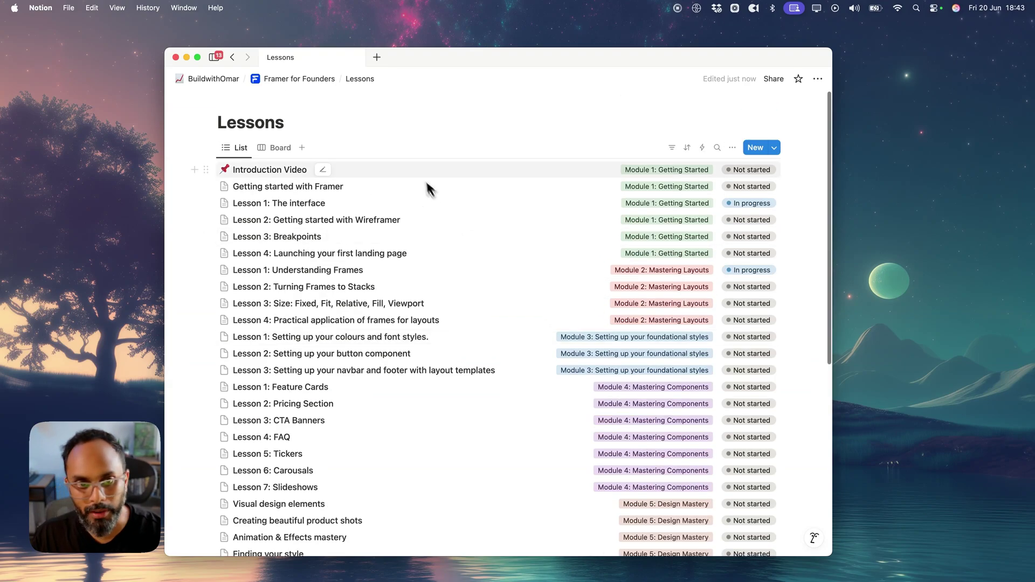
pyautogui.click(277, 147)
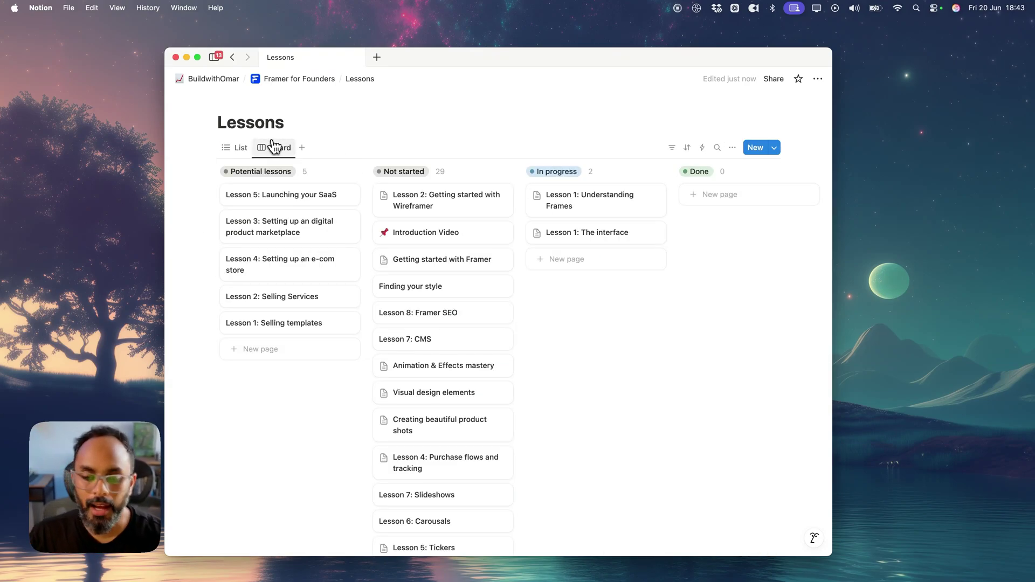
pyautogui.click(304, 149)
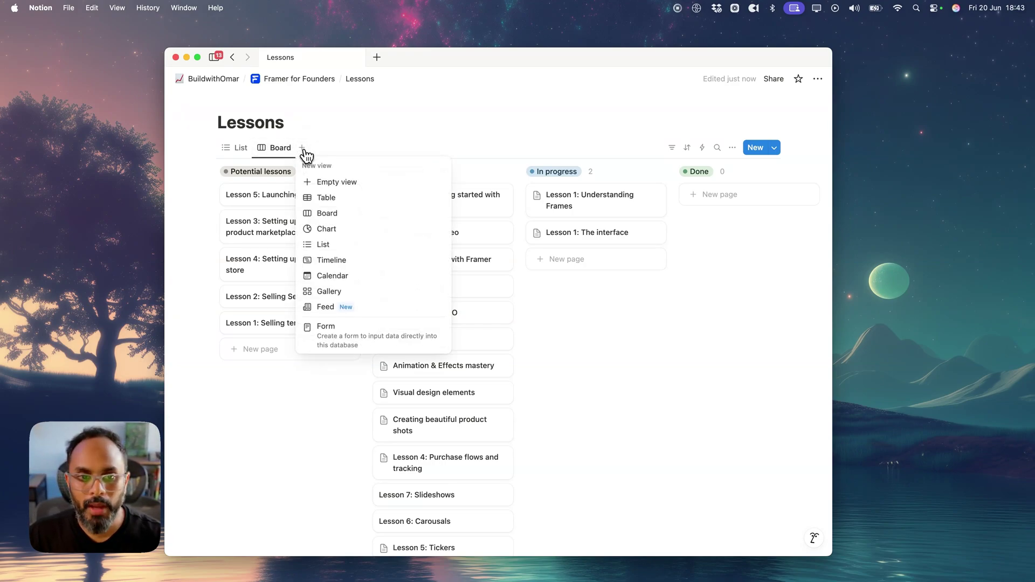
# - Create a Chart view of Lessons and read its bar counts: 5, 29, 2 and 0
pyautogui.click(356, 237)
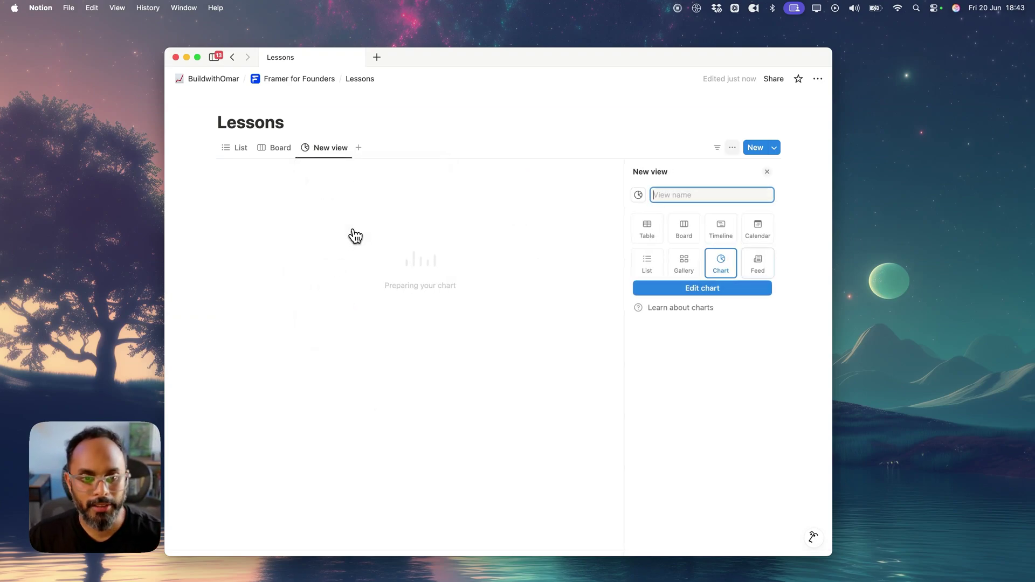
pyautogui.click(484, 493)
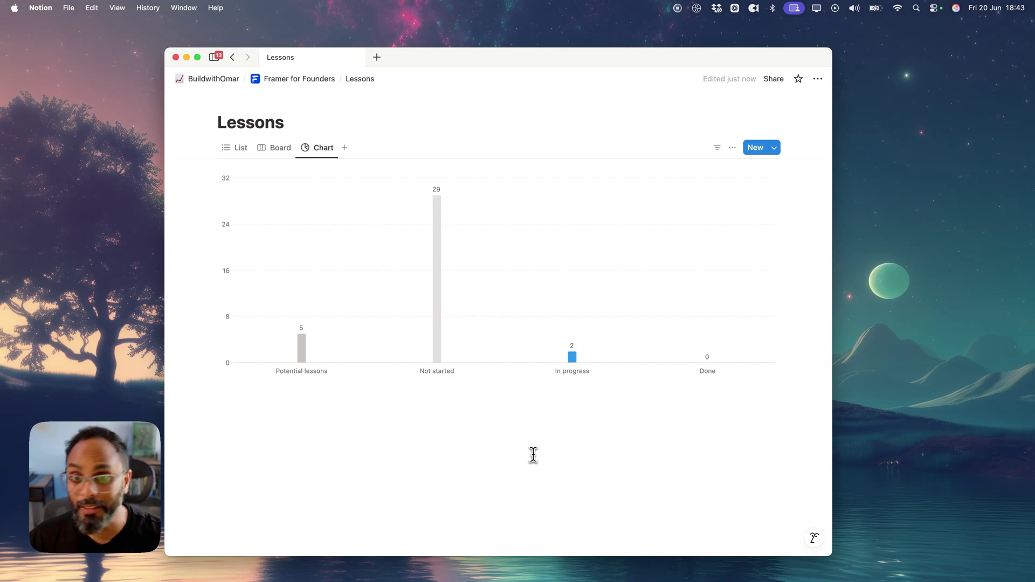
pyautogui.moveTo(294, 344)
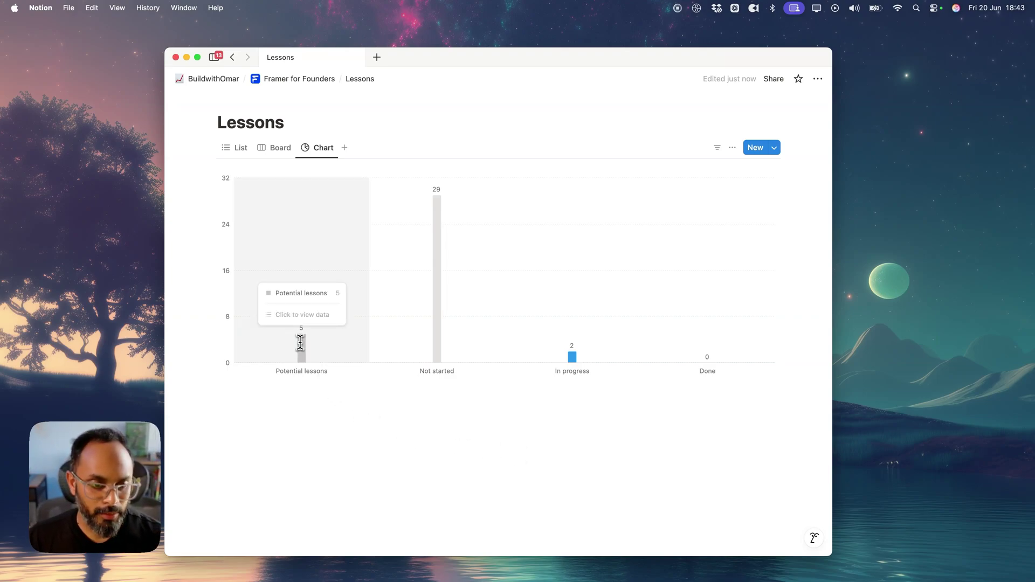
pyautogui.moveTo(457, 306)
pyautogui.moveTo(620, 350)
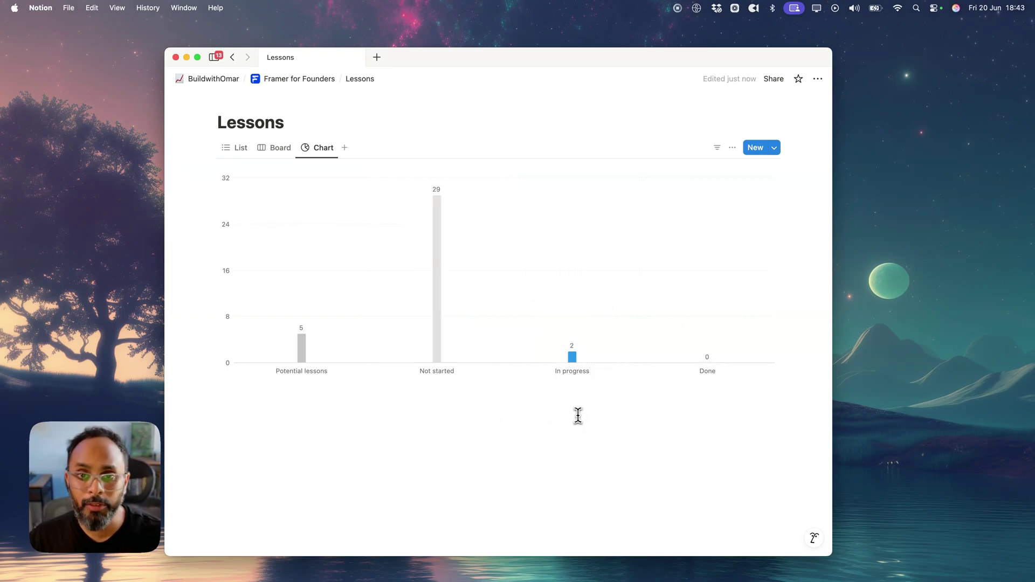
pyautogui.moveTo(573, 355)
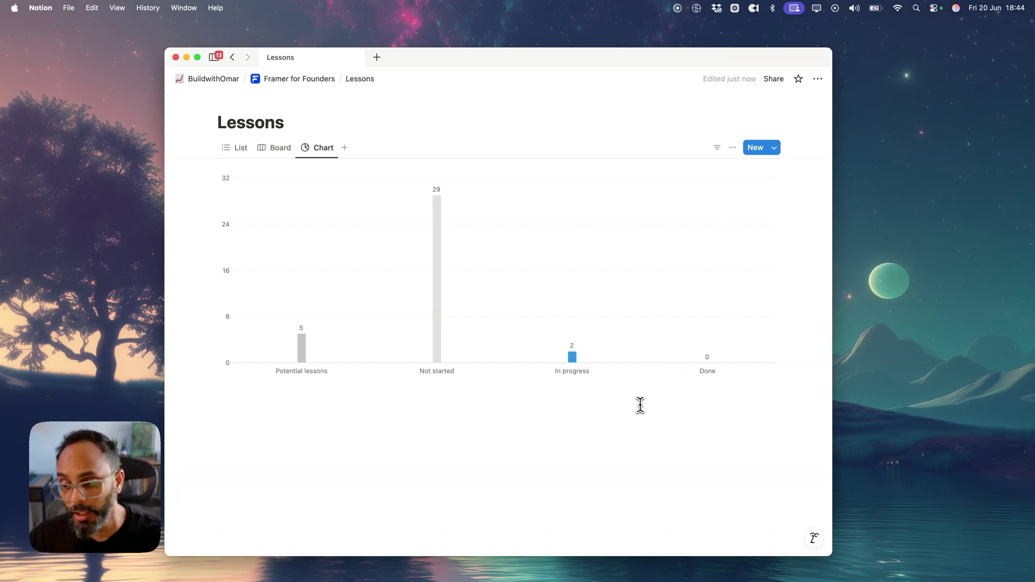
# - Return to the Lessons list and preview the Getting started and Lesson 1: Understanding Frames notes
pyautogui.click(241, 148)
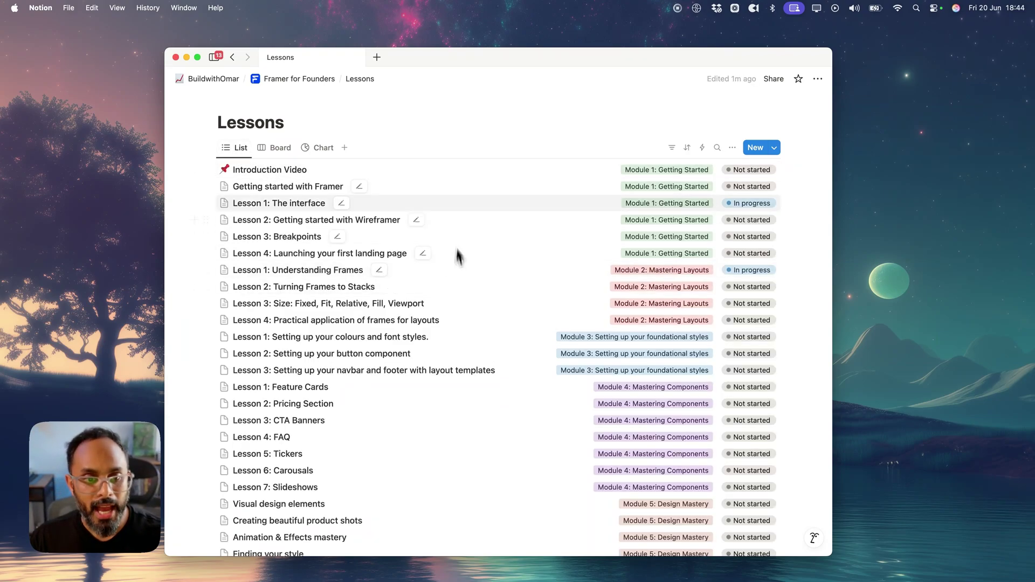
pyautogui.scroll(-5, 337, 377)
pyautogui.scroll(5, 337, 376)
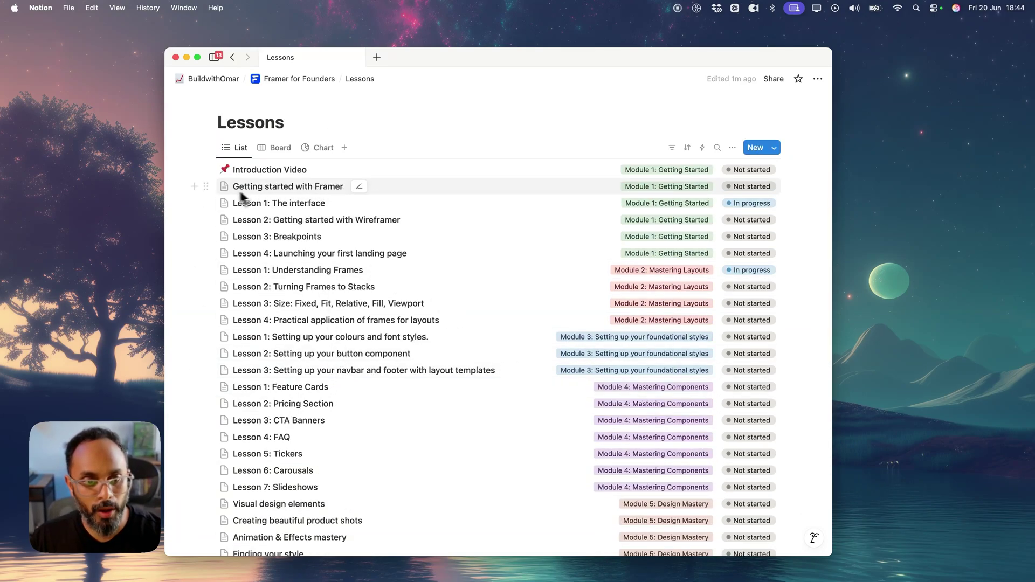
pyautogui.click(297, 189)
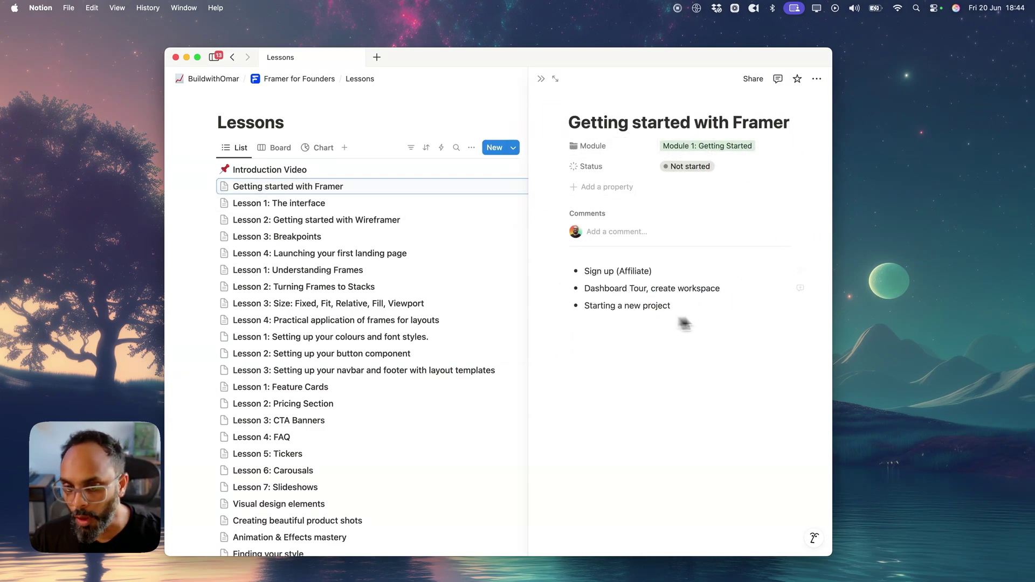
pyautogui.click(273, 286)
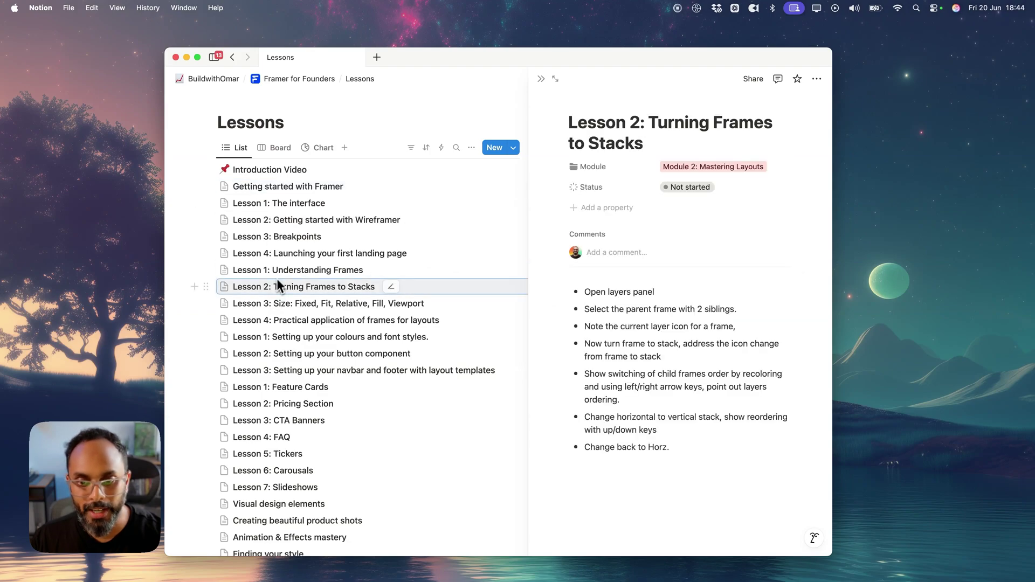
pyautogui.click(280, 269)
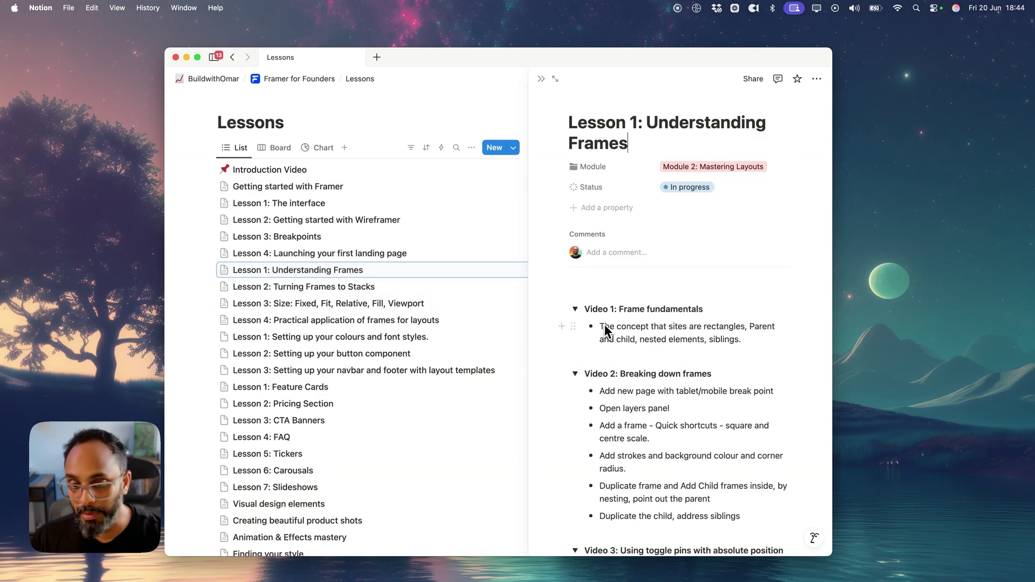
pyautogui.scroll(-3, 612, 331)
pyautogui.scroll(3, 612, 340)
pyautogui.click(541, 78)
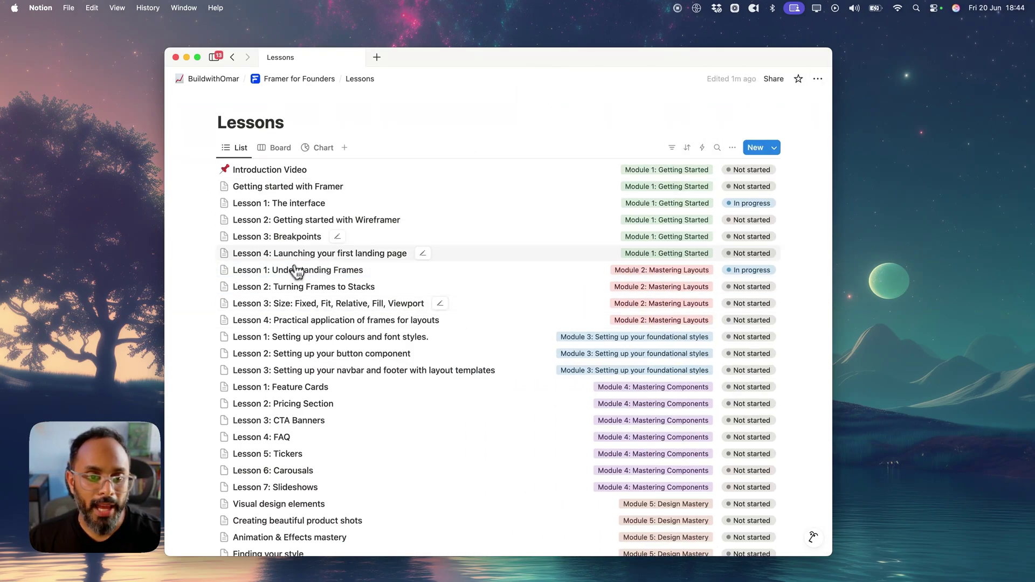
# - Preview the Animation & Effects, Finding your style, sticky timer and popups lessons, then close the preview
pyautogui.scroll(-5, 295, 304)
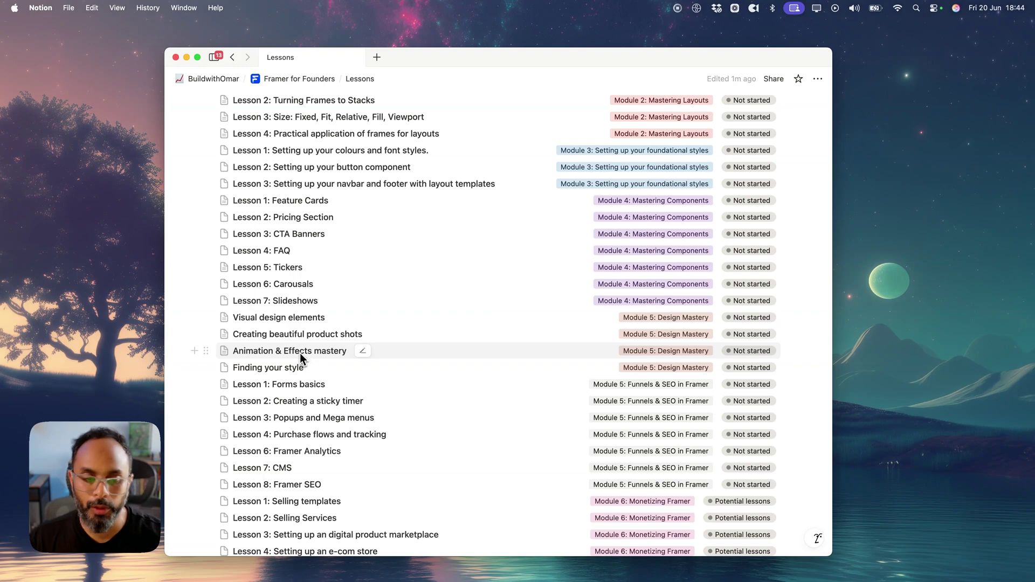
pyautogui.click(299, 352)
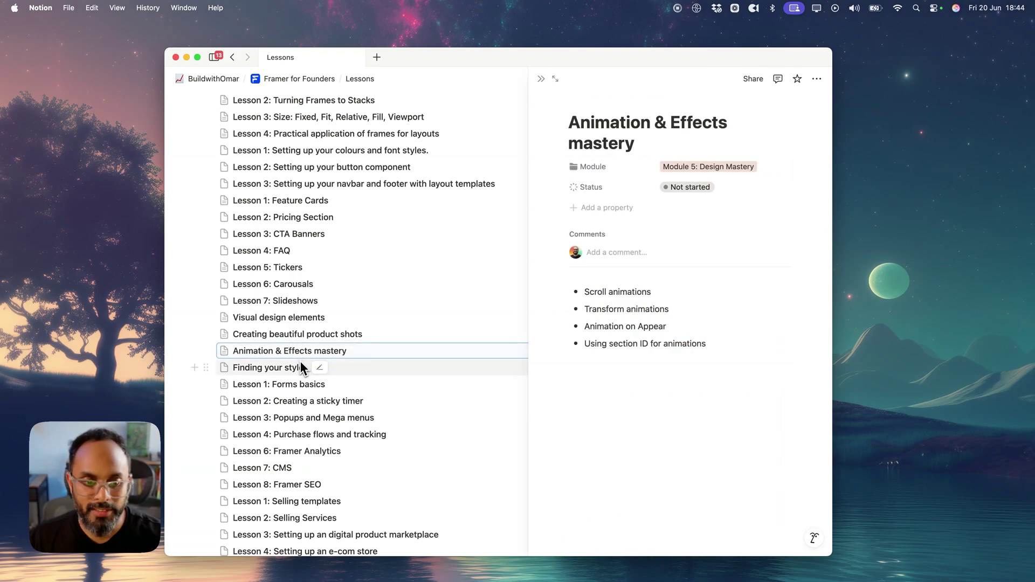
pyautogui.click(278, 370)
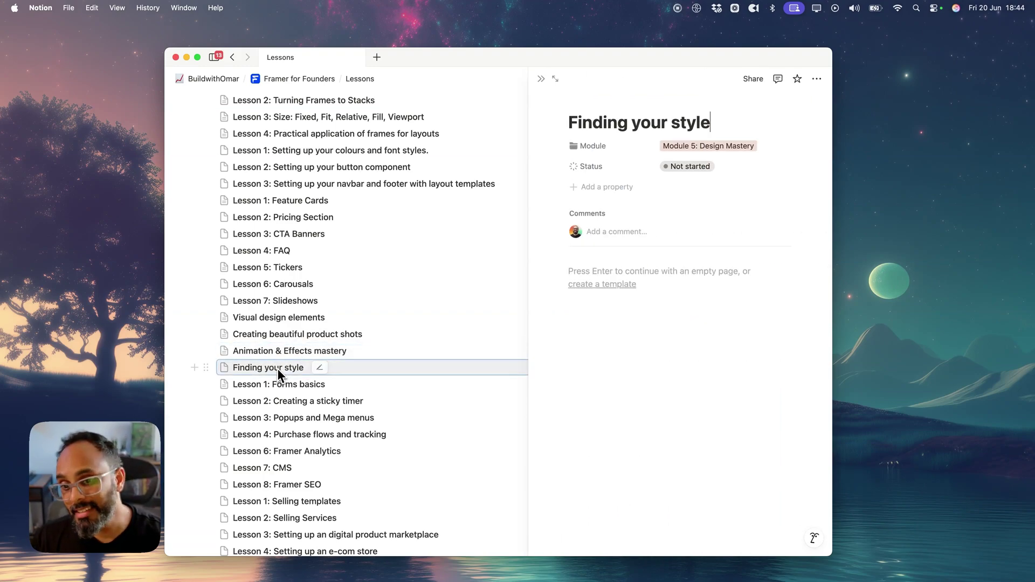
pyautogui.click(288, 404)
pyautogui.click(288, 422)
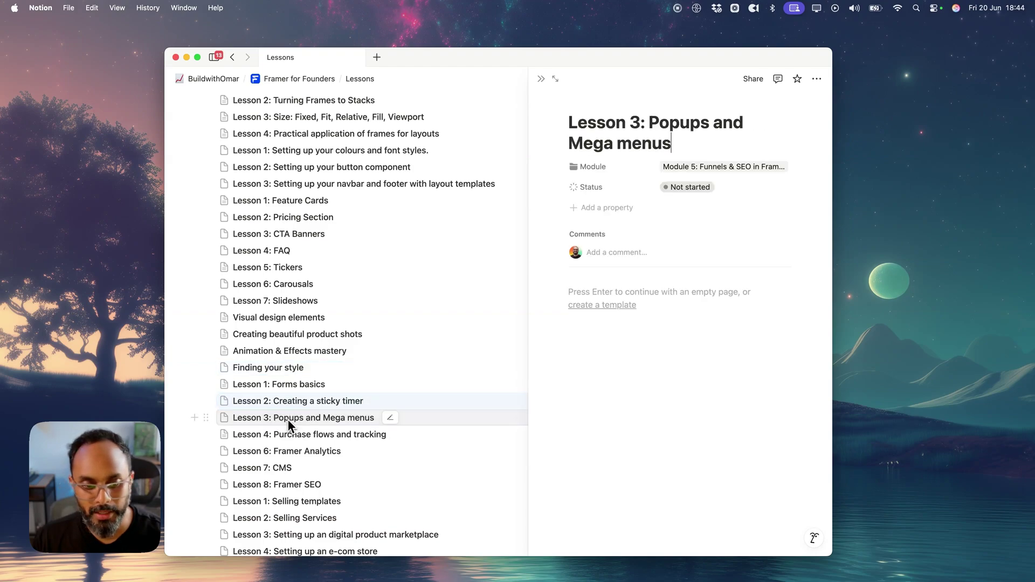
pyautogui.scroll(-3, 355, 391)
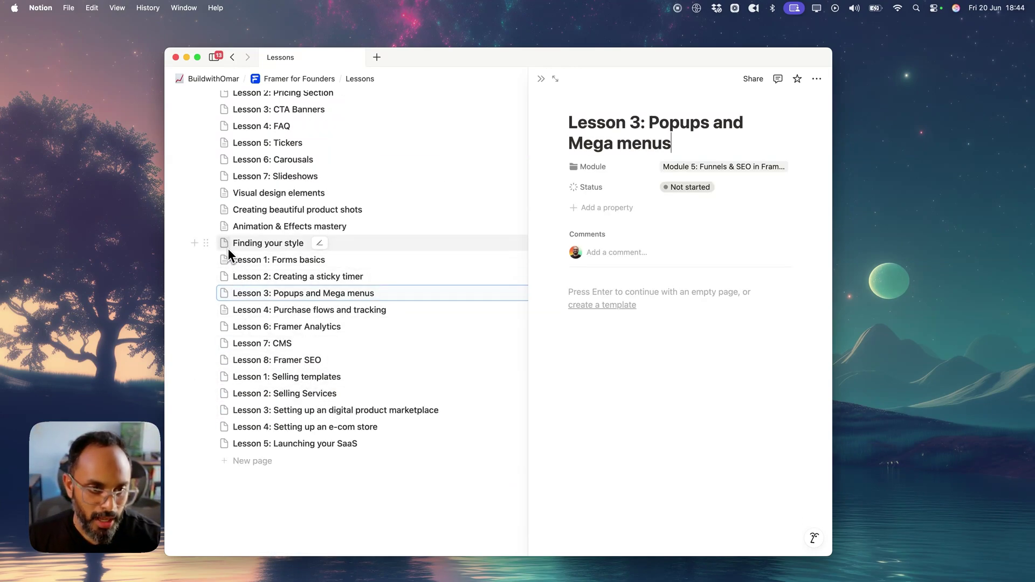
pyautogui.click(276, 224)
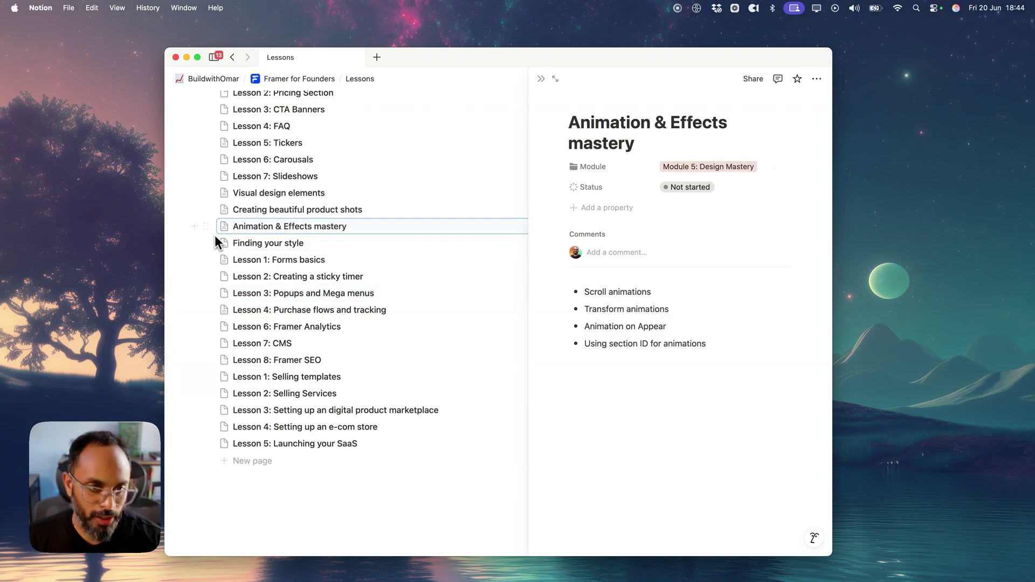
pyautogui.scroll(8, 330, 340)
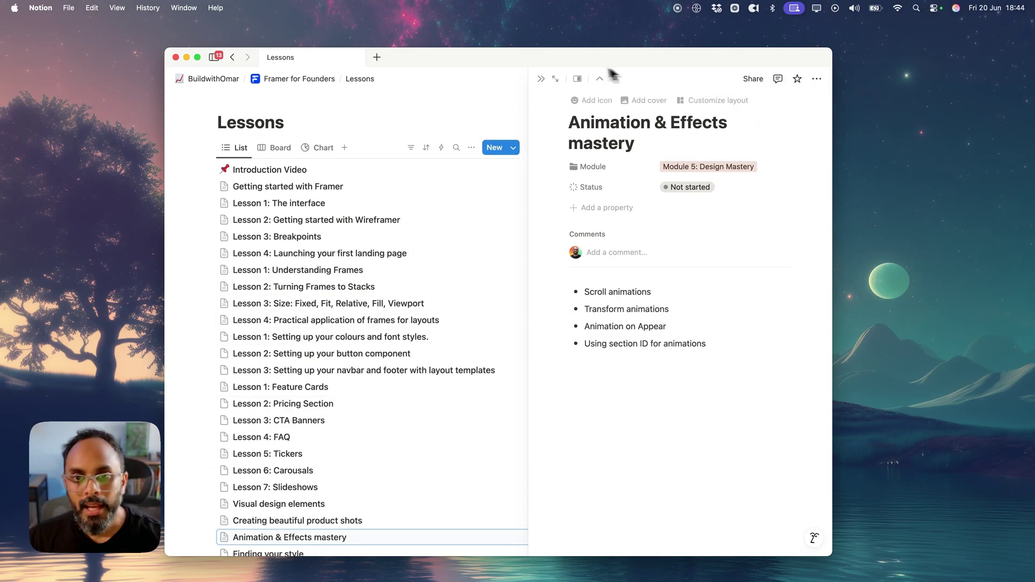
pyautogui.click(540, 79)
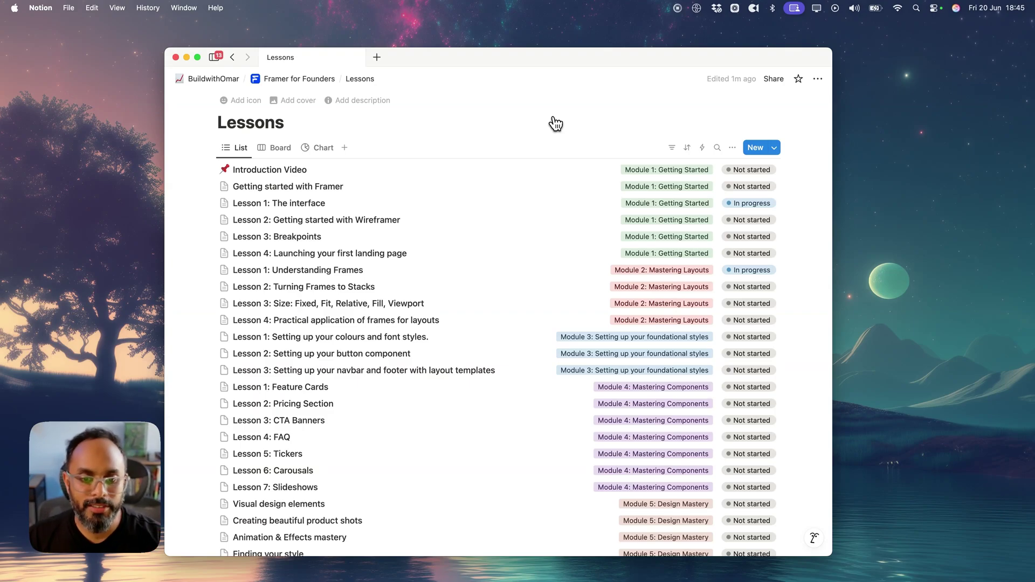
# - Open Blitzit, hide the Notion window, and move Blitzit further left
pyautogui.click(462, 546)
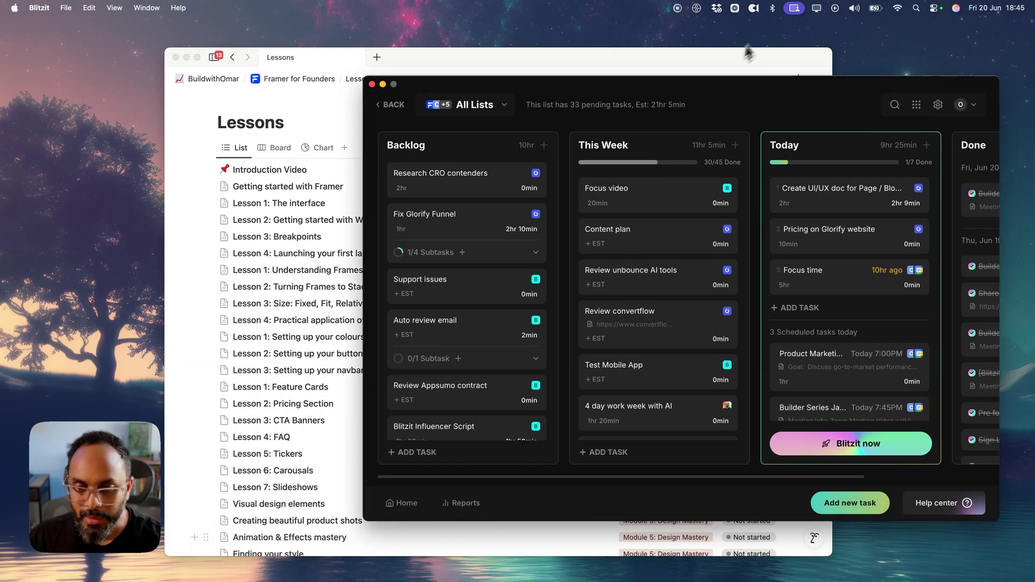
pyautogui.click(800, 74)
pyautogui.click(892, 82)
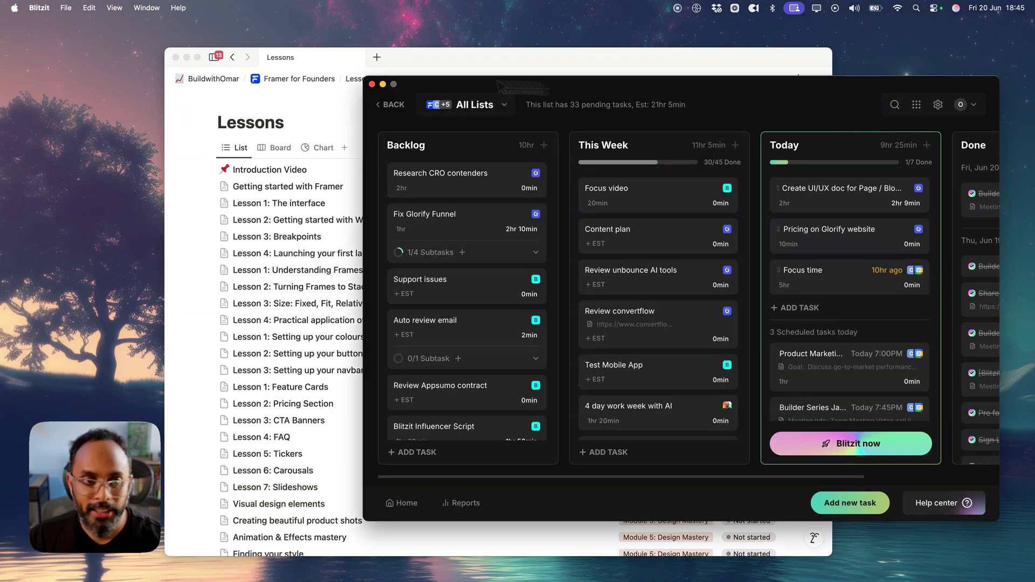
pyautogui.click(186, 58)
pyautogui.moveTo(548, 81); pyautogui.dragTo(366, 82)
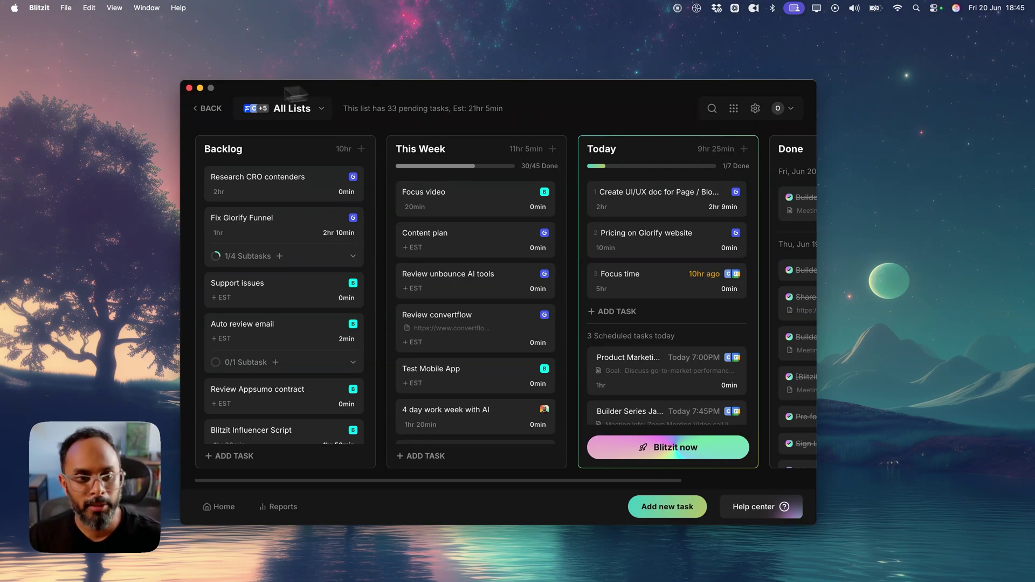
# - Check the home overview of lists and the empty Framer for Founders board
pyautogui.click(210, 110)
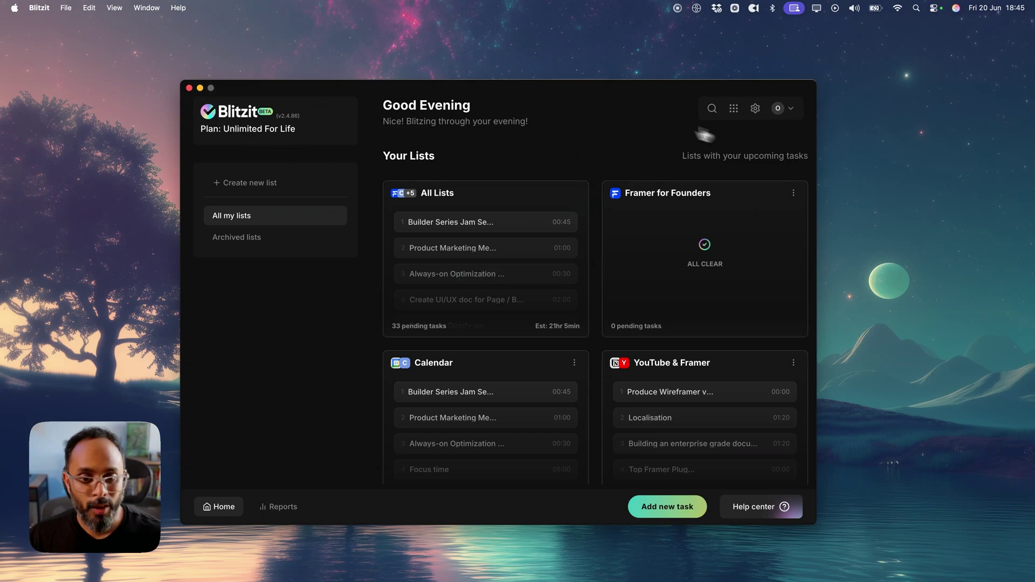
pyautogui.scroll(-10, 615, 226)
pyautogui.scroll(10, 782, 251)
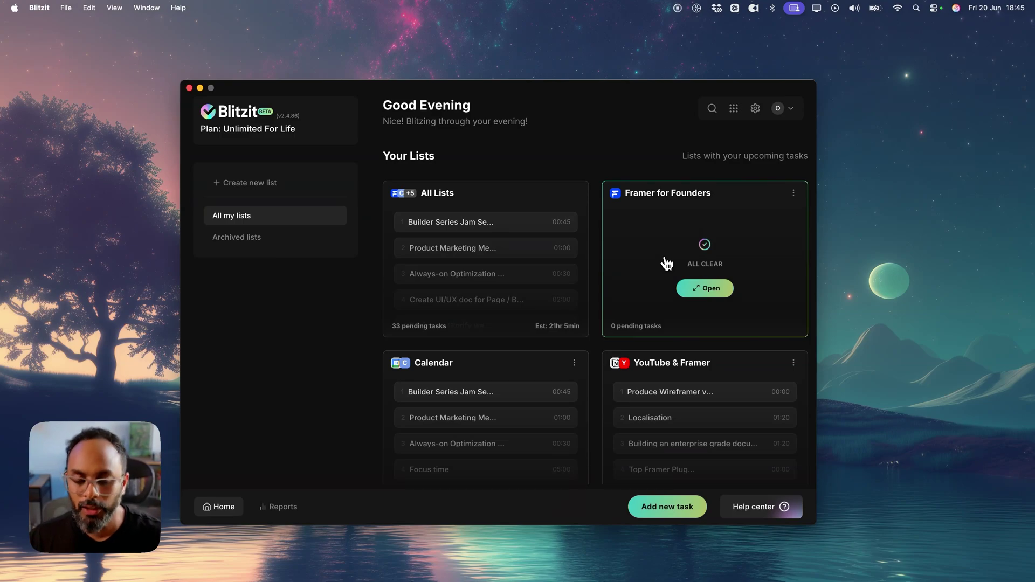
pyautogui.click(701, 288)
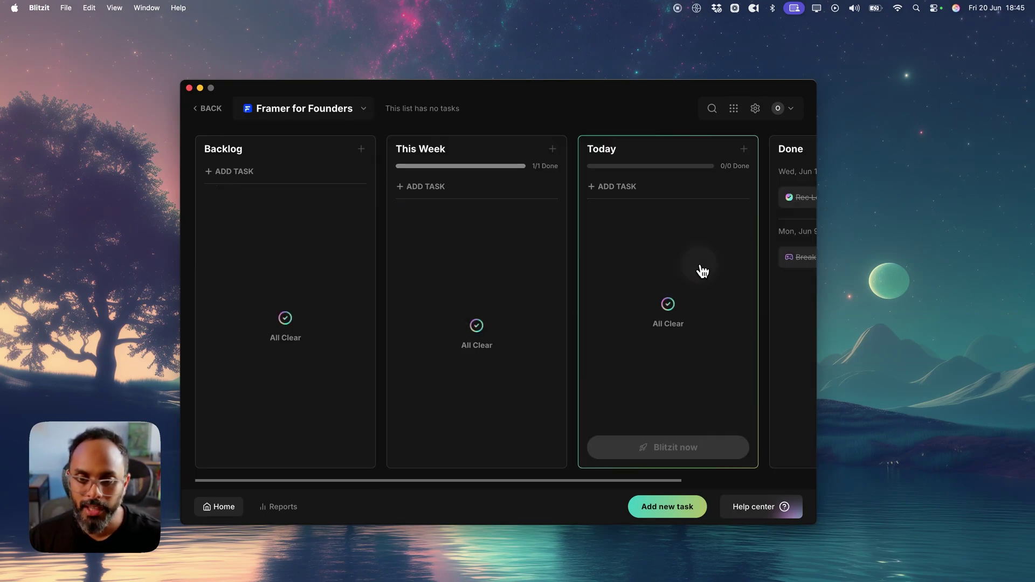
pyautogui.click(209, 110)
# - Open the All Lists board and look at Auto review email's subtasks and notes
pyautogui.moveTo(467, 249)
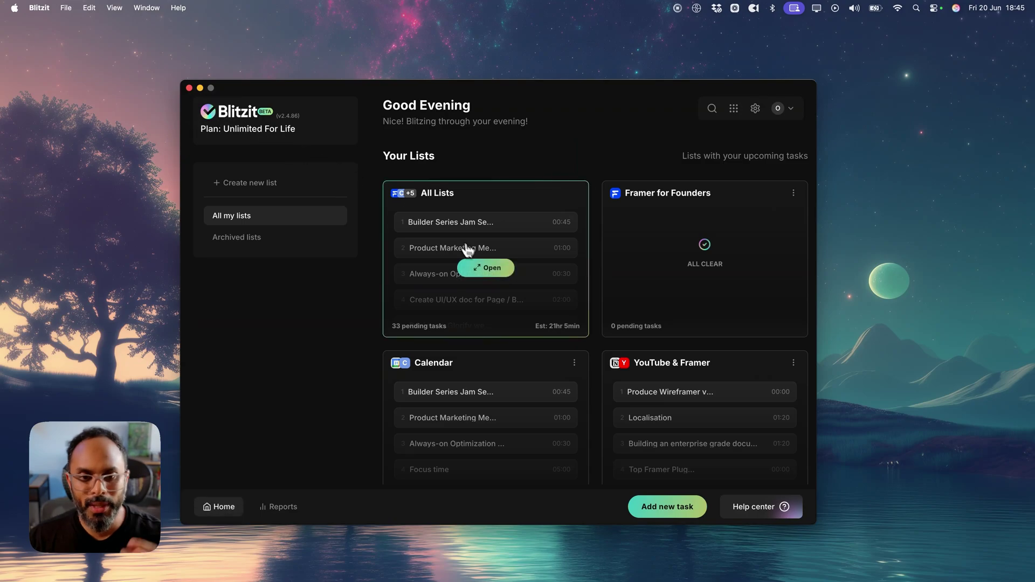
pyautogui.click(492, 269)
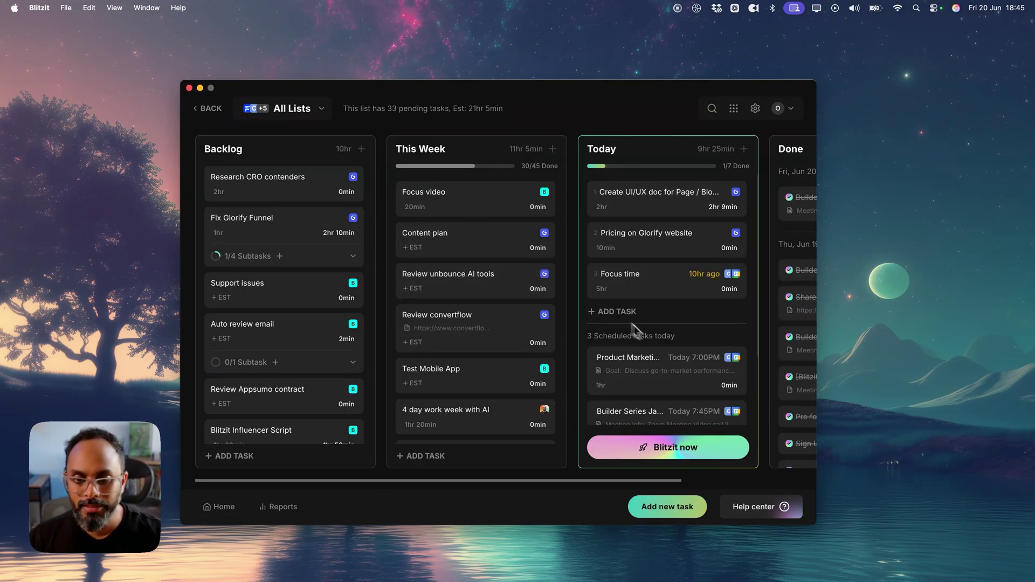
pyautogui.scroll(-3, 613, 338)
pyautogui.scroll(-2, 641, 347)
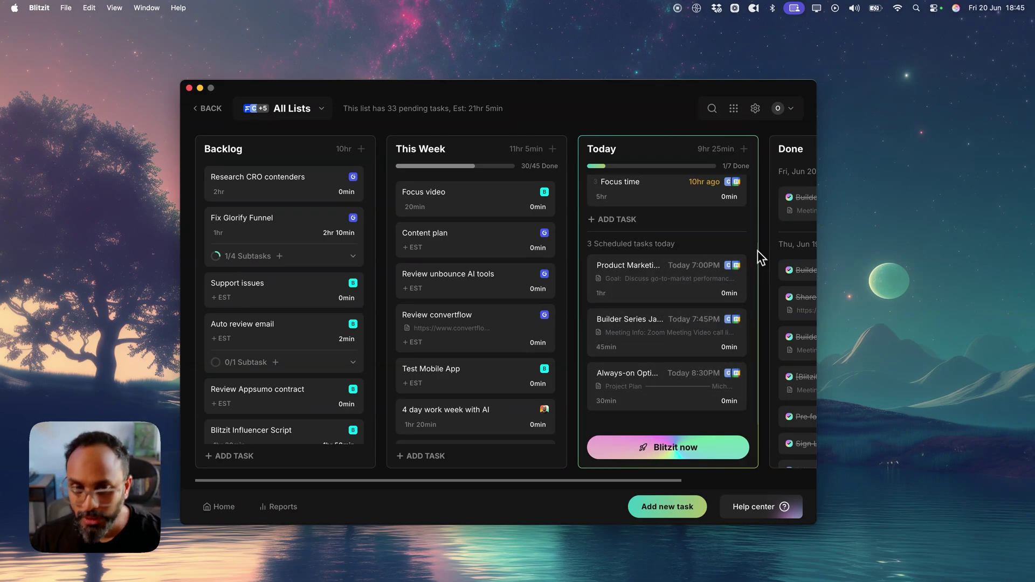
pyautogui.scroll(1, 733, 239)
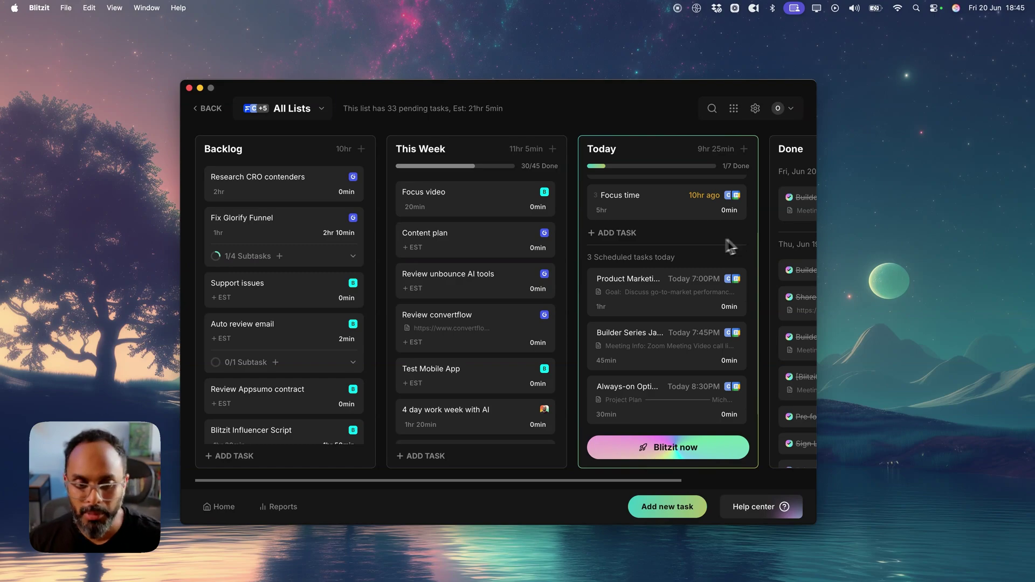
pyautogui.scroll(-4, 474, 302)
pyautogui.click(353, 363)
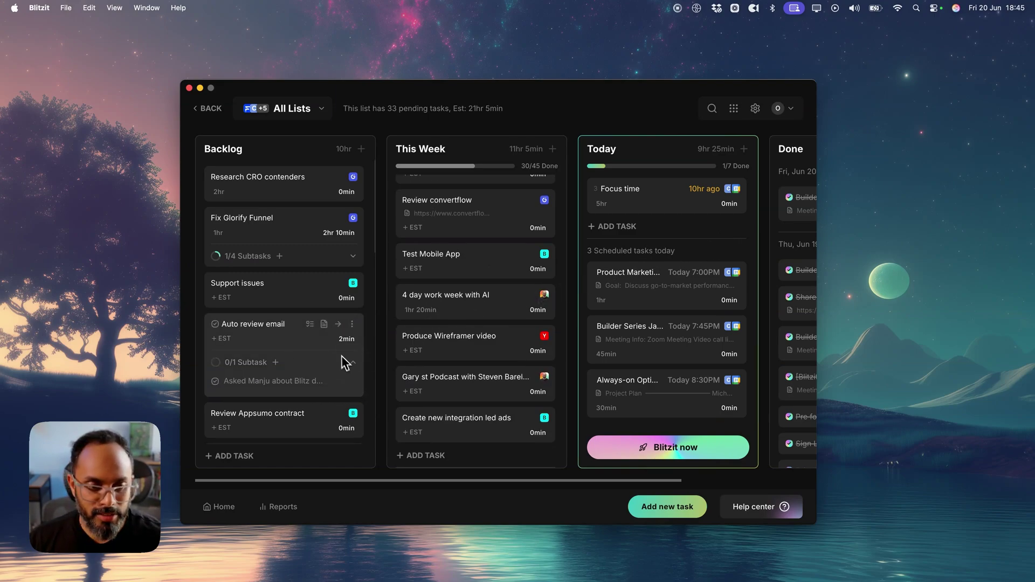
pyautogui.click(325, 325)
pyautogui.scroll(-2, 342, 407)
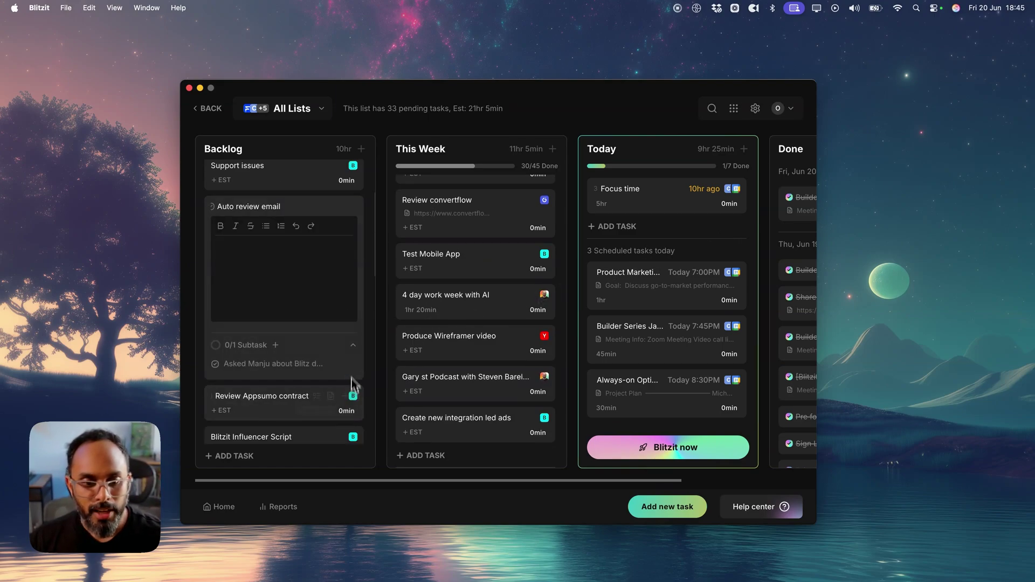
pyautogui.click(339, 313)
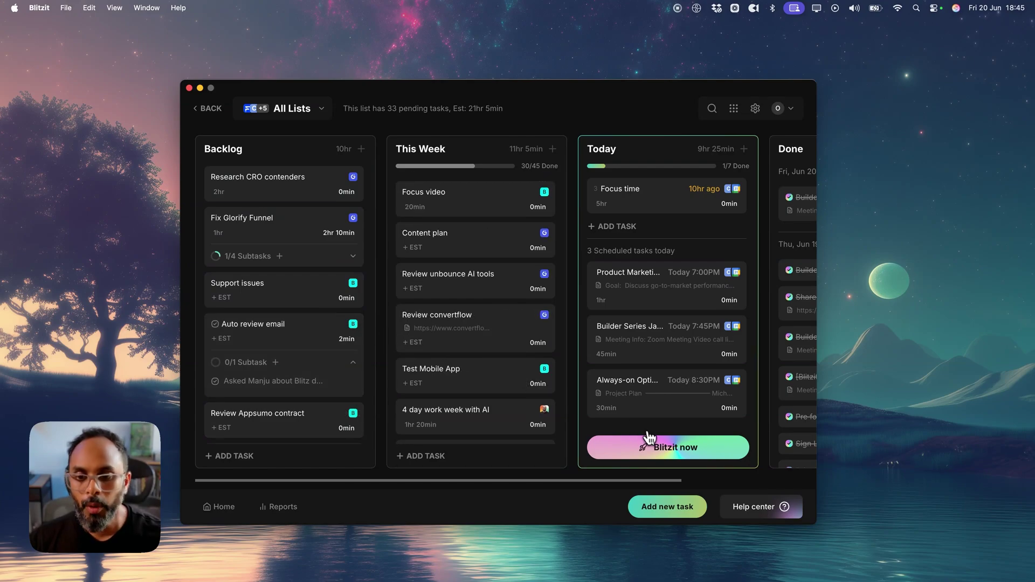
# - Start a focus session on today's tasks and shrink it to a floating timer at top-left
pyautogui.click(694, 455)
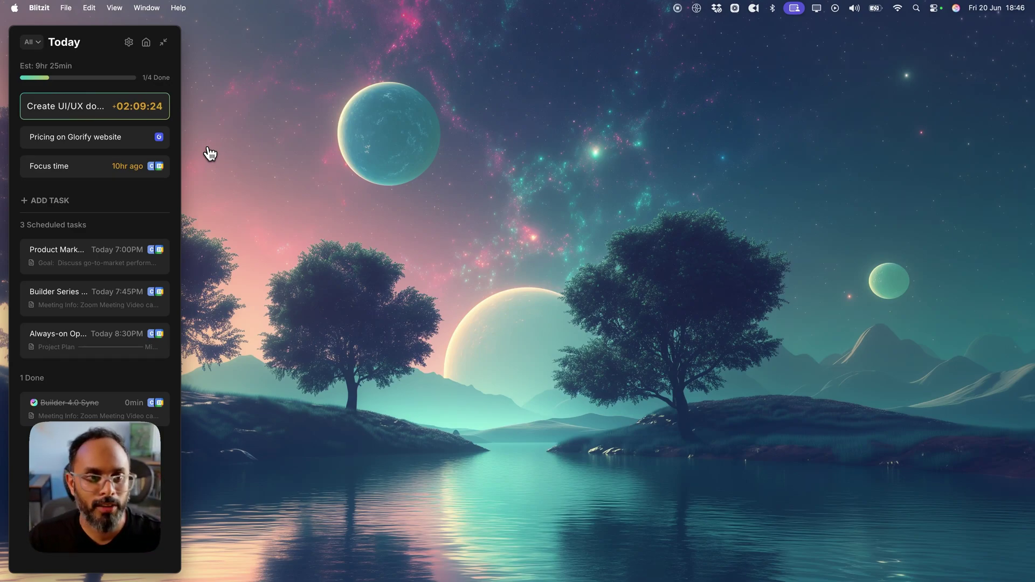
pyautogui.click(164, 42)
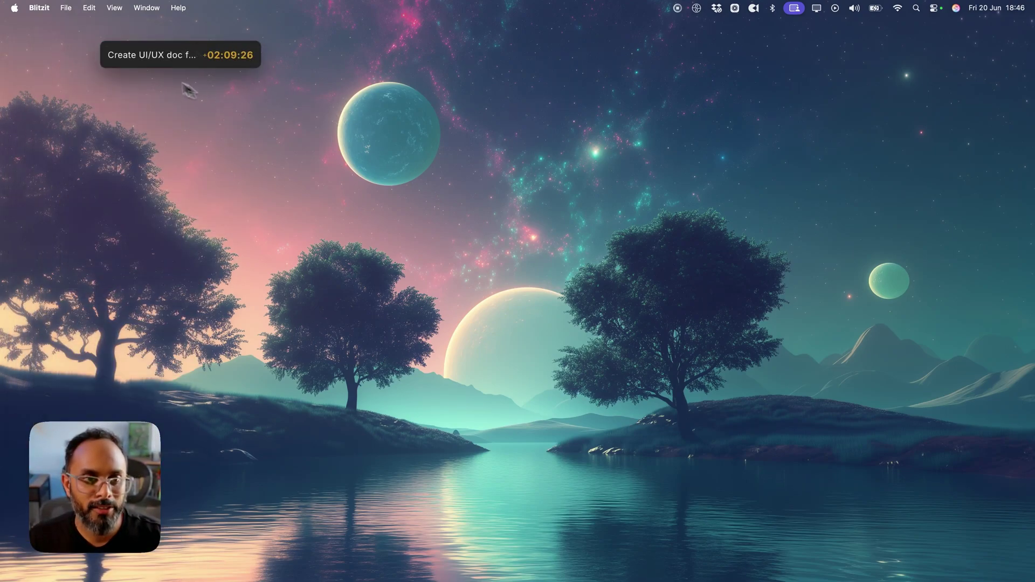
pyautogui.moveTo(128, 60); pyautogui.dragTo(40, 62)
# - Move the floating timer lower, check the task notes, and mark Create UI/UX doc done
pyautogui.moveTo(415, 570)
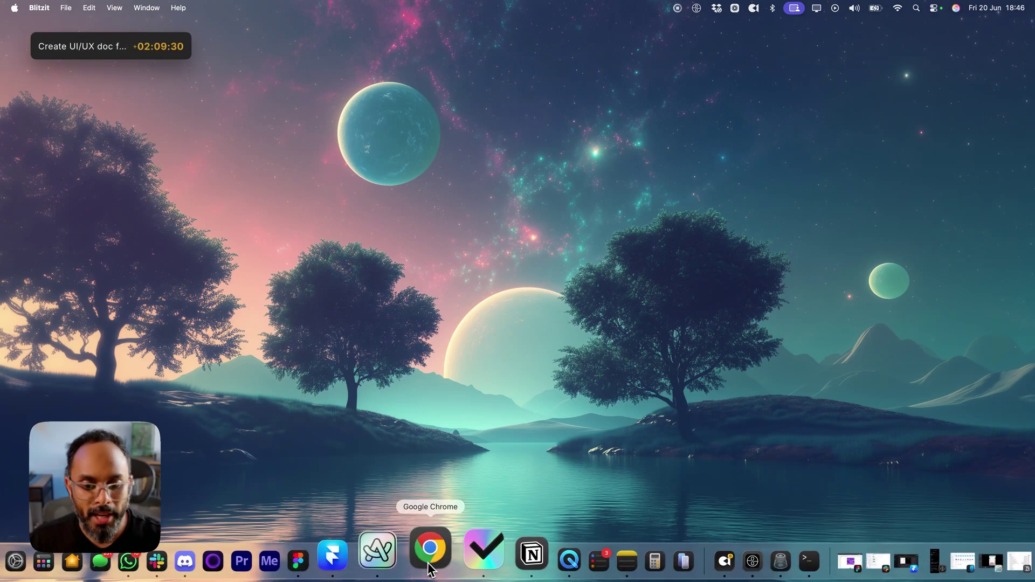
pyautogui.click(488, 554)
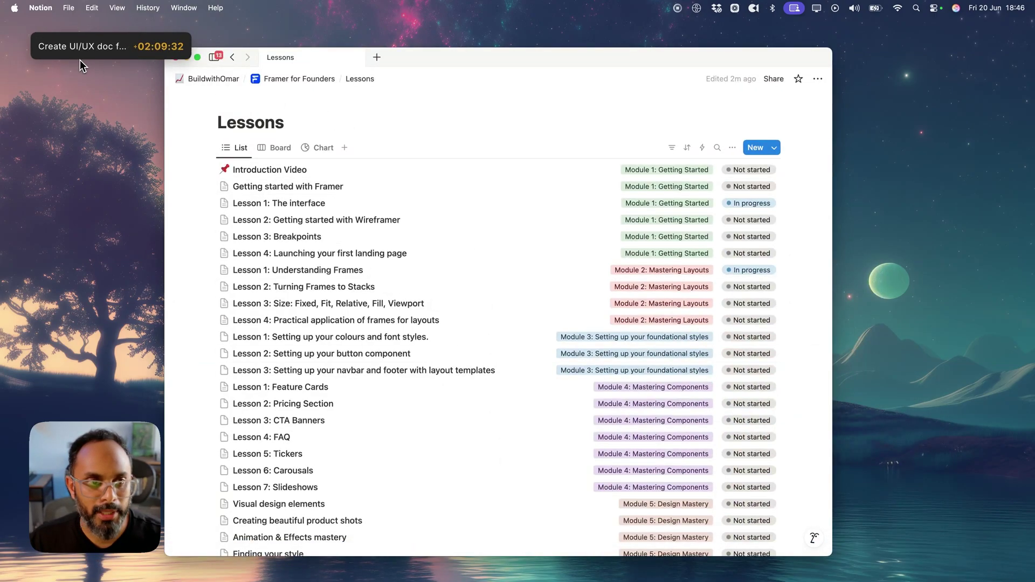
pyautogui.moveTo(81, 61); pyautogui.dragTo(218, 164)
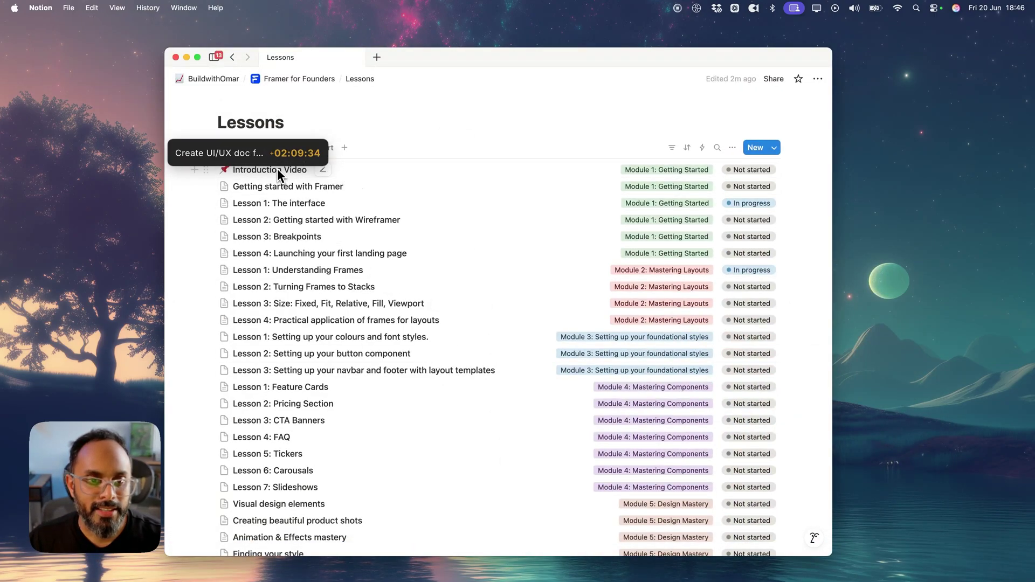
pyautogui.moveTo(304, 163)
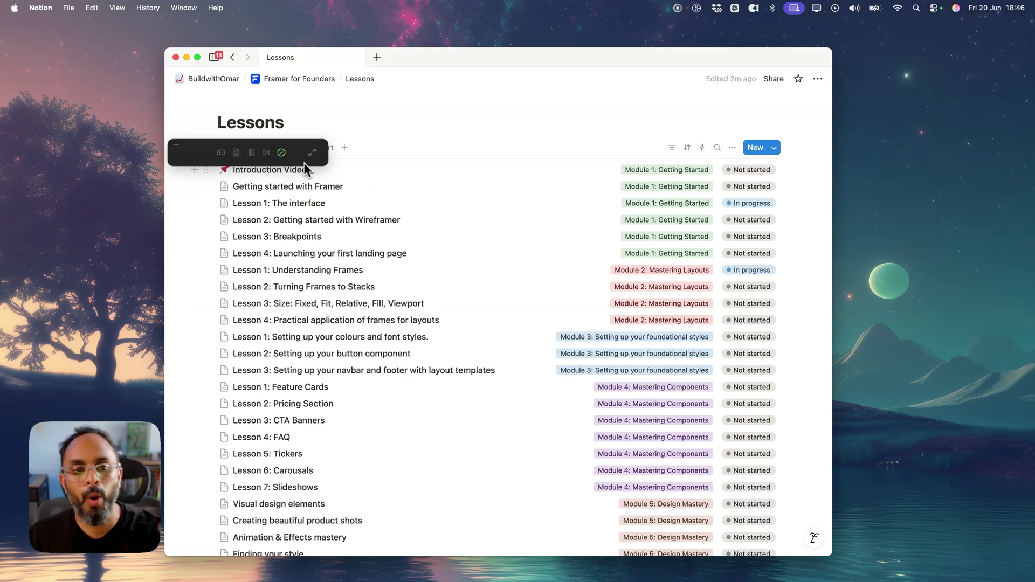
pyautogui.click(229, 153)
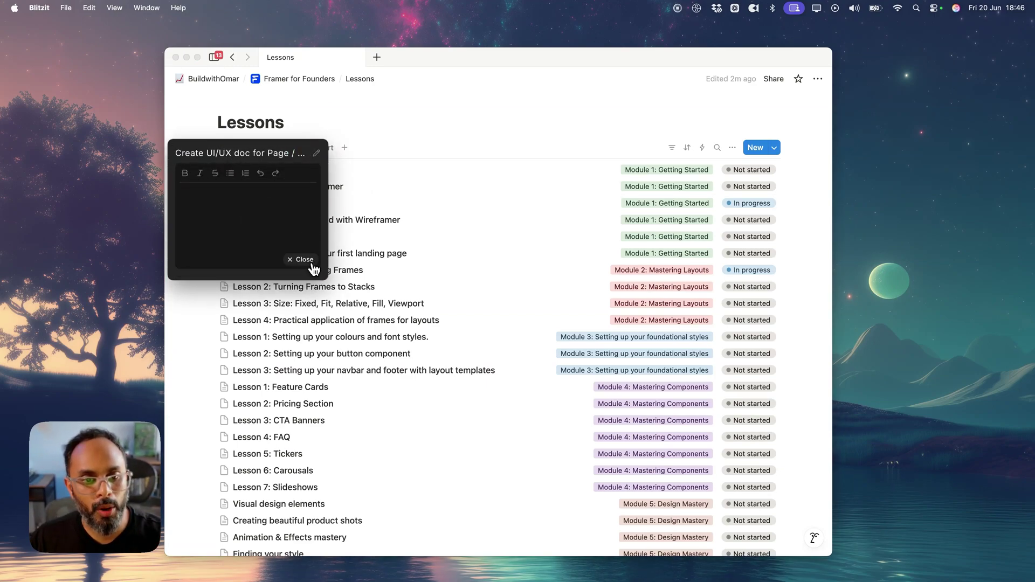
pyautogui.click(311, 262)
pyautogui.moveTo(205, 154)
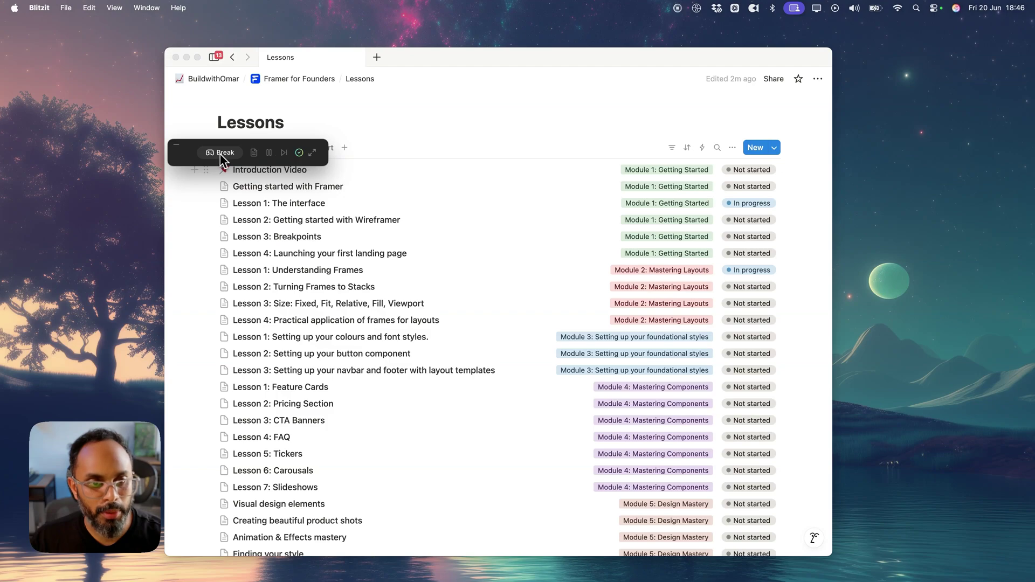
pyautogui.click(286, 152)
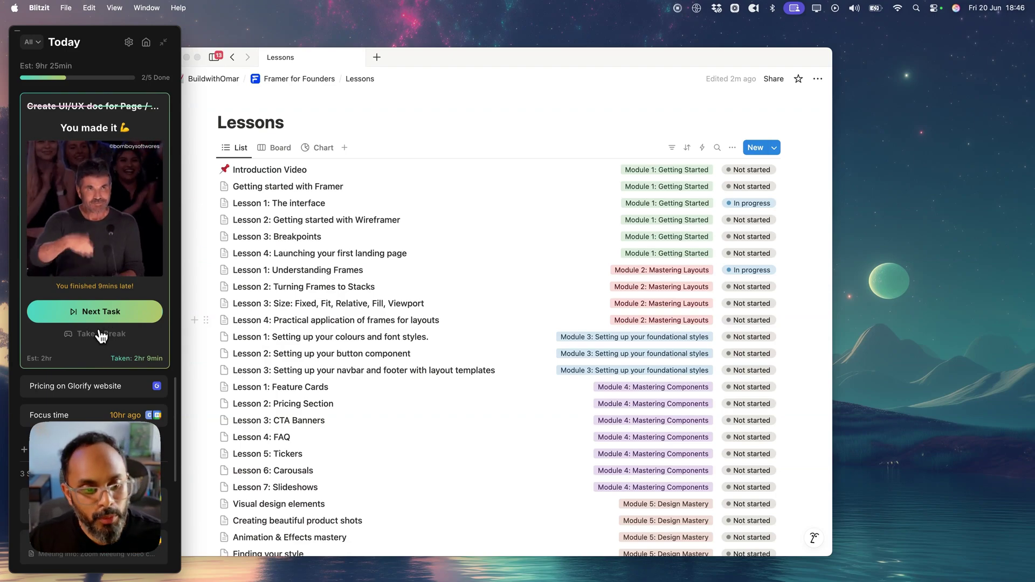
# - Start and pause Pricing on Glorify, reopen the UI/UX doc task, and return to the full board
pyautogui.click(100, 311)
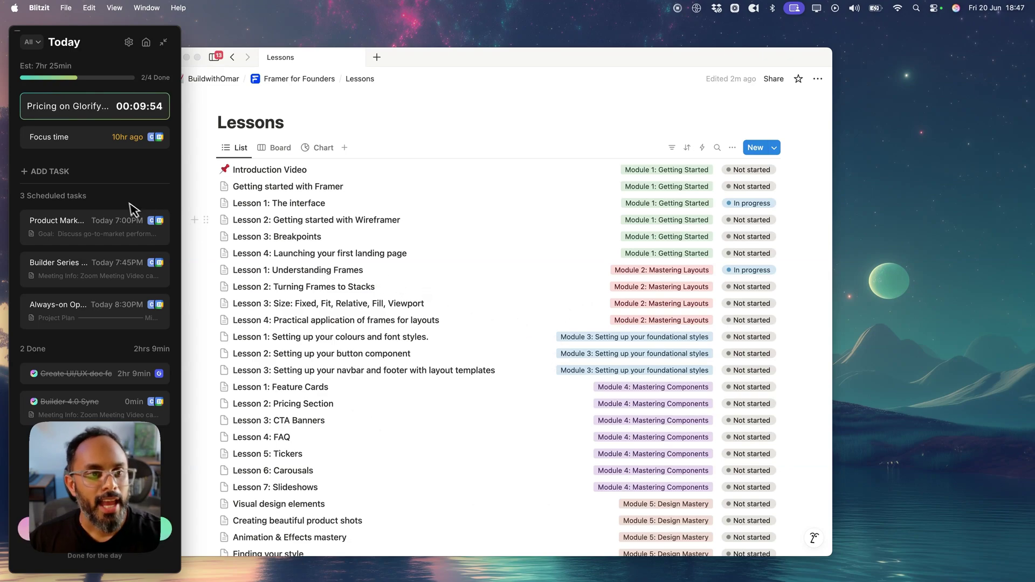
pyautogui.moveTo(105, 111)
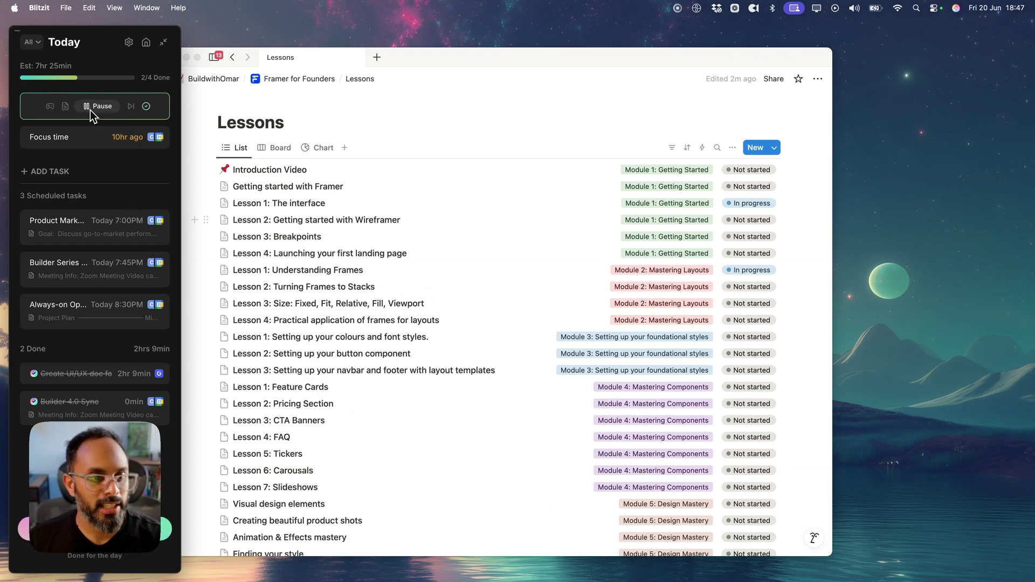
pyautogui.click(90, 108)
pyautogui.click(34, 387)
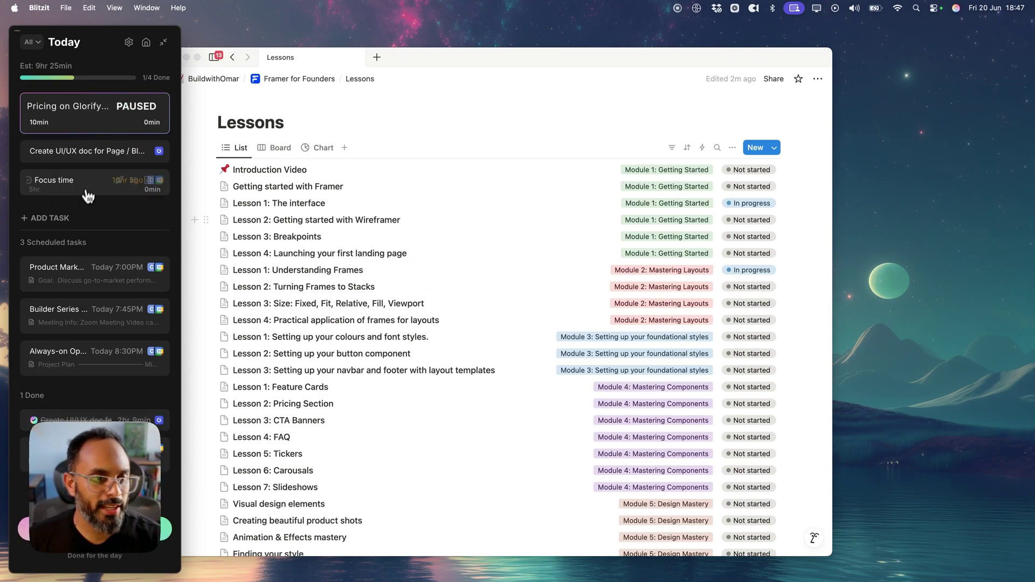
pyautogui.click(146, 43)
# - Switch the board to the empty Framer for Founders list
pyautogui.click(309, 111)
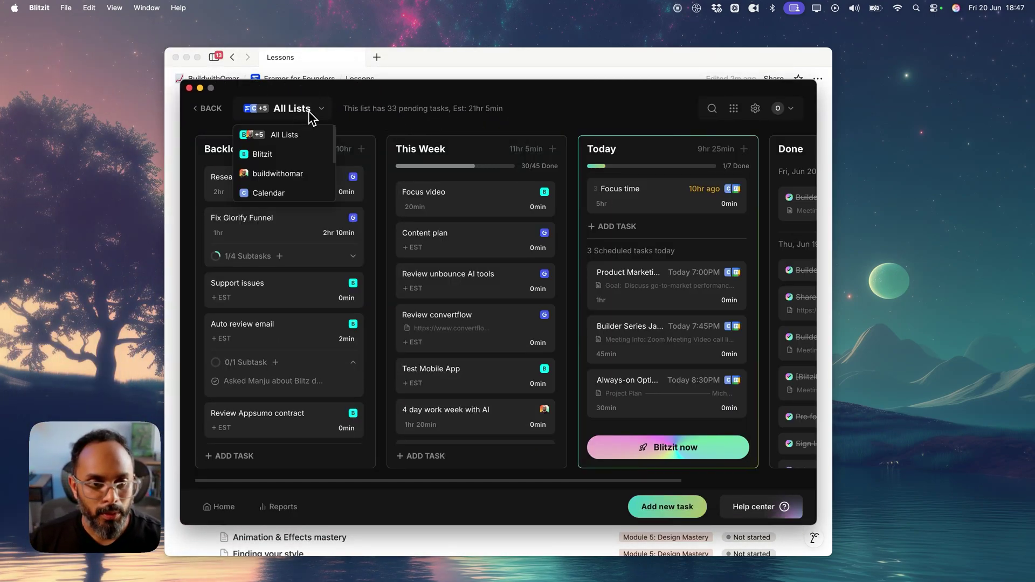
pyautogui.scroll(-3, 291, 173)
pyautogui.click(294, 143)
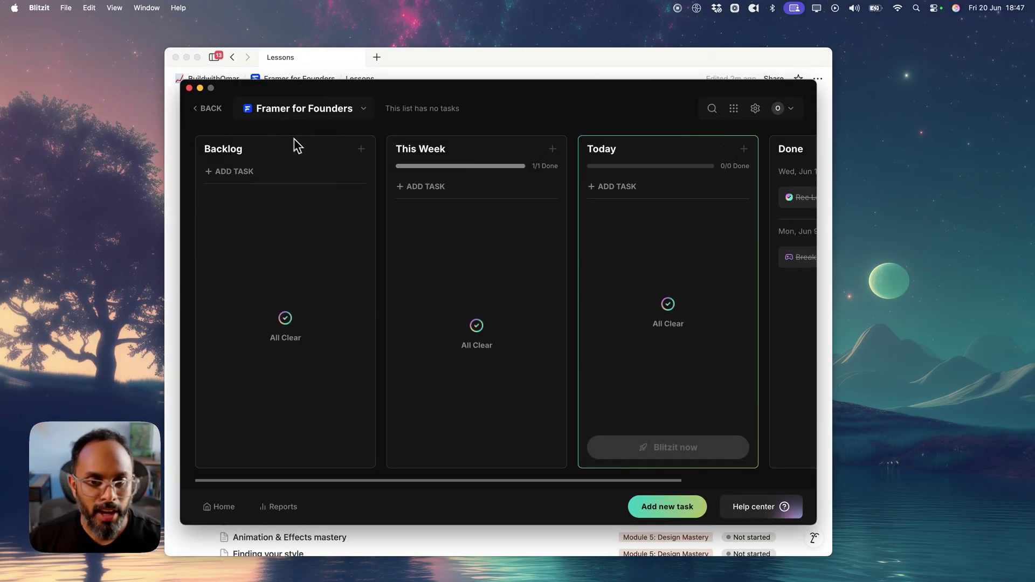
# - Link a Notion account to the Framer for Founders list
pyautogui.click(735, 110)
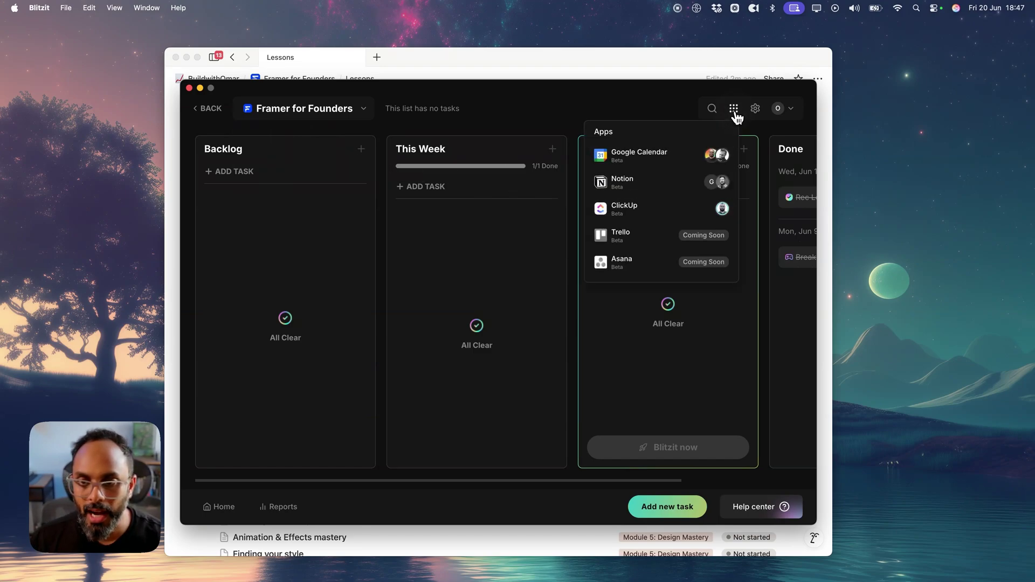
pyautogui.moveTo(683, 190)
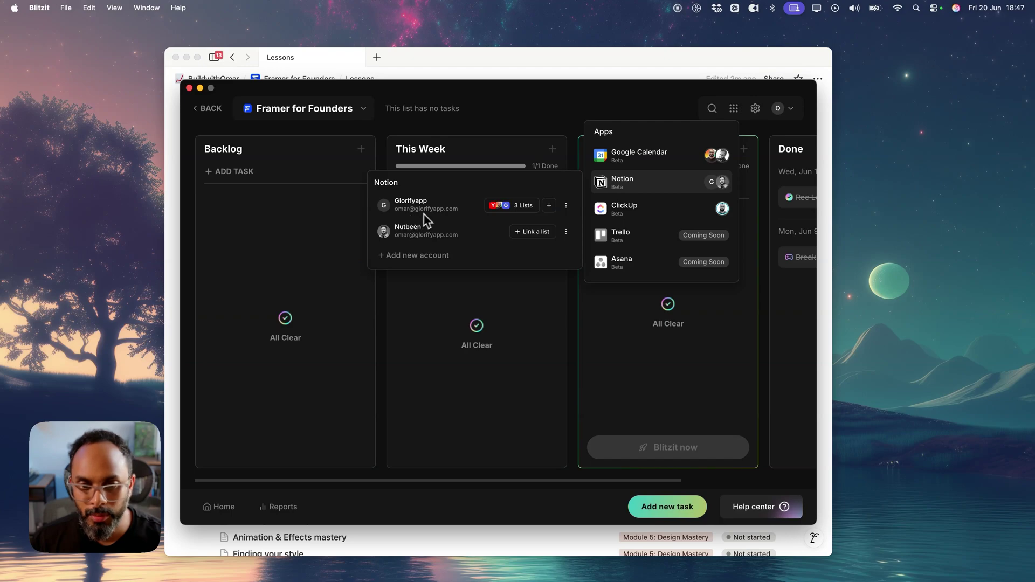
pyautogui.click(549, 205)
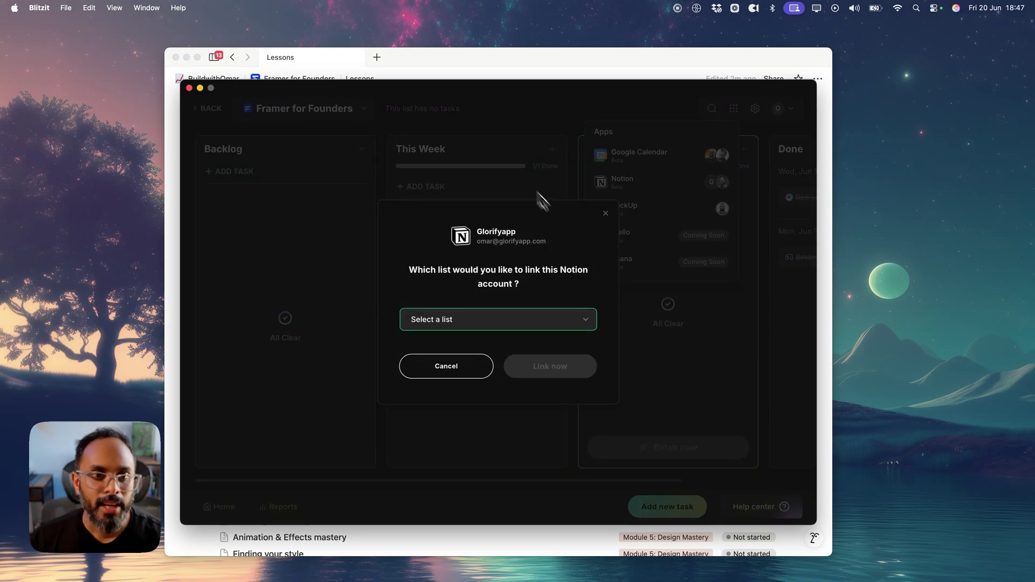
pyautogui.click(510, 321)
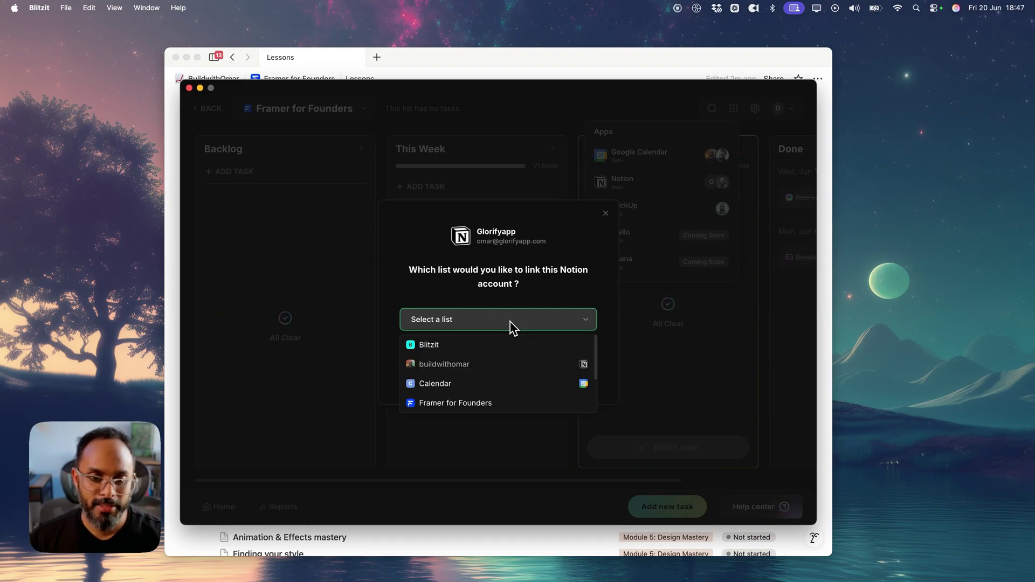
pyautogui.click(492, 405)
pyautogui.click(569, 370)
# - Add the Lessons database to this list's Notion sync and refresh the linked databases
pyautogui.click(593, 101)
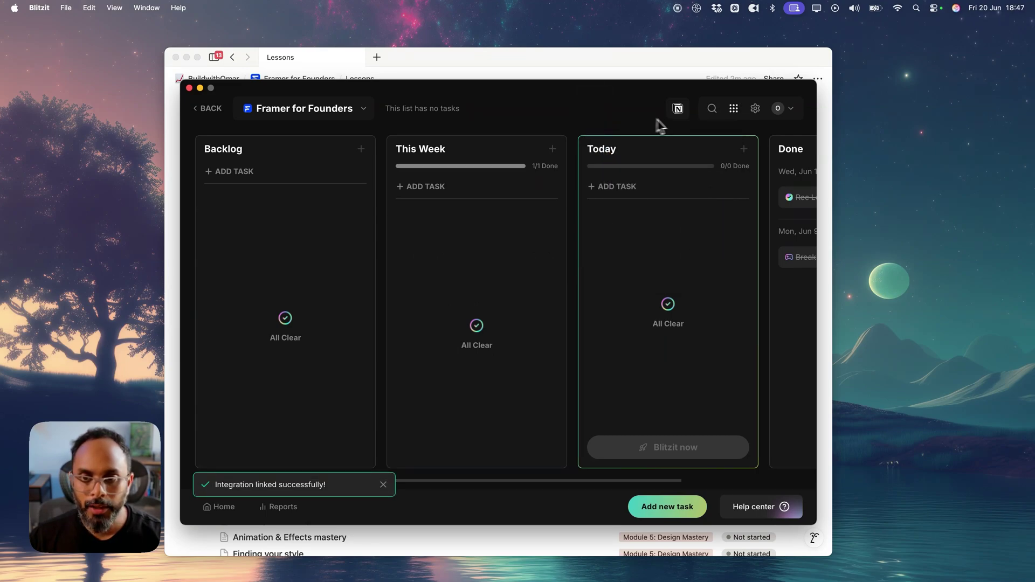
pyautogui.click(678, 109)
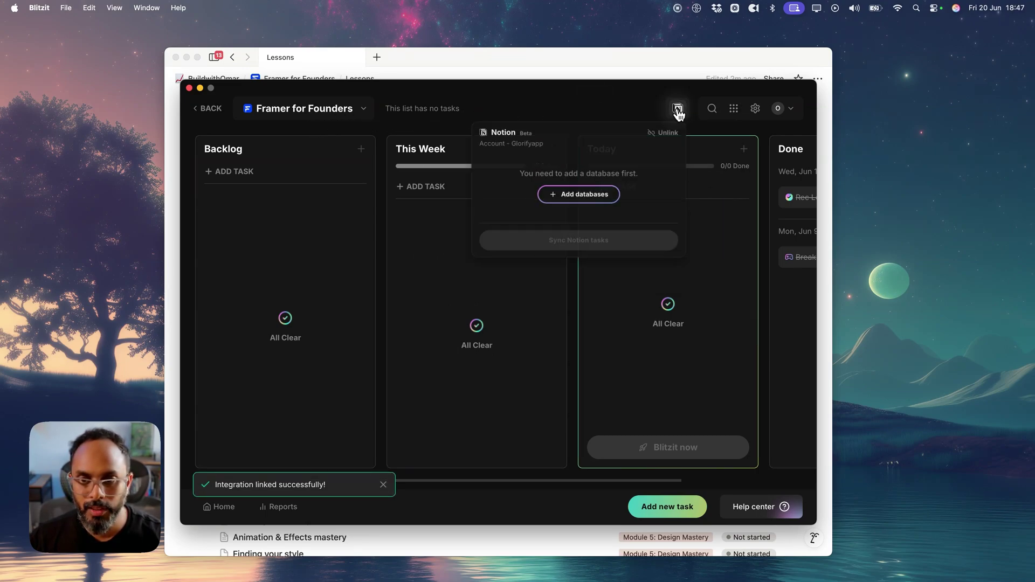
pyautogui.click(606, 195)
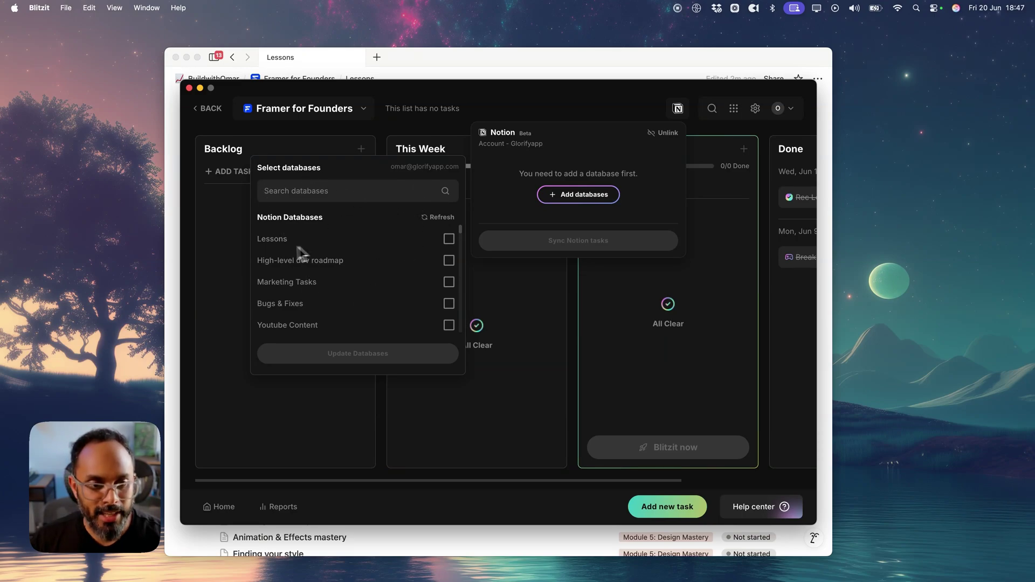
pyautogui.click(485, 74)
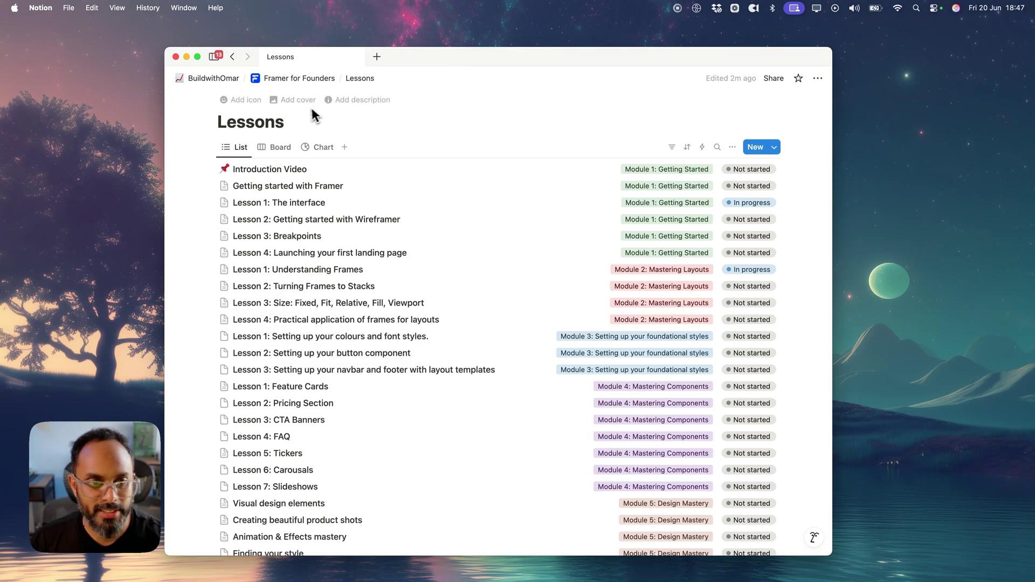
pyautogui.moveTo(566, 544)
pyautogui.click(457, 550)
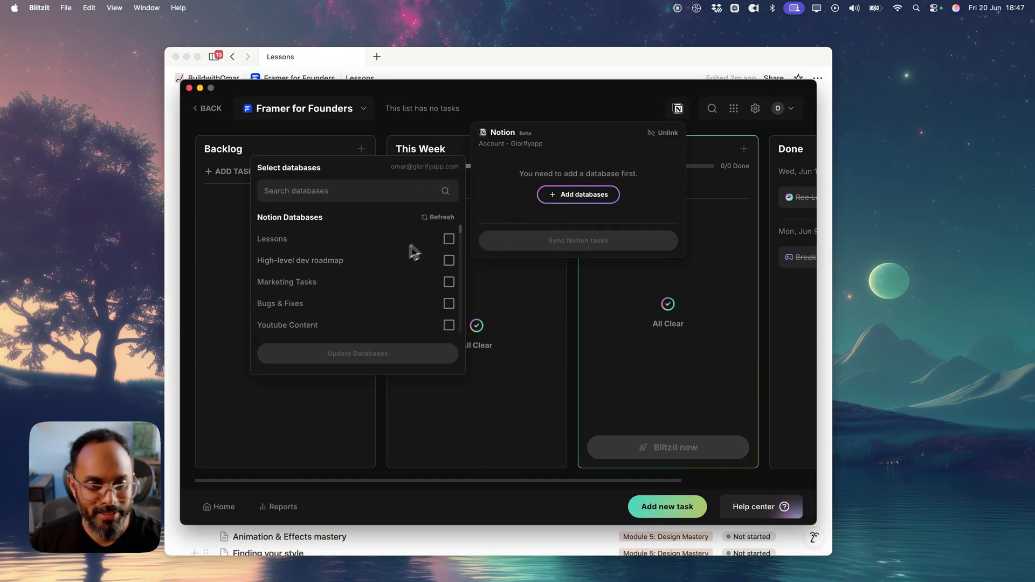
pyautogui.click(449, 240)
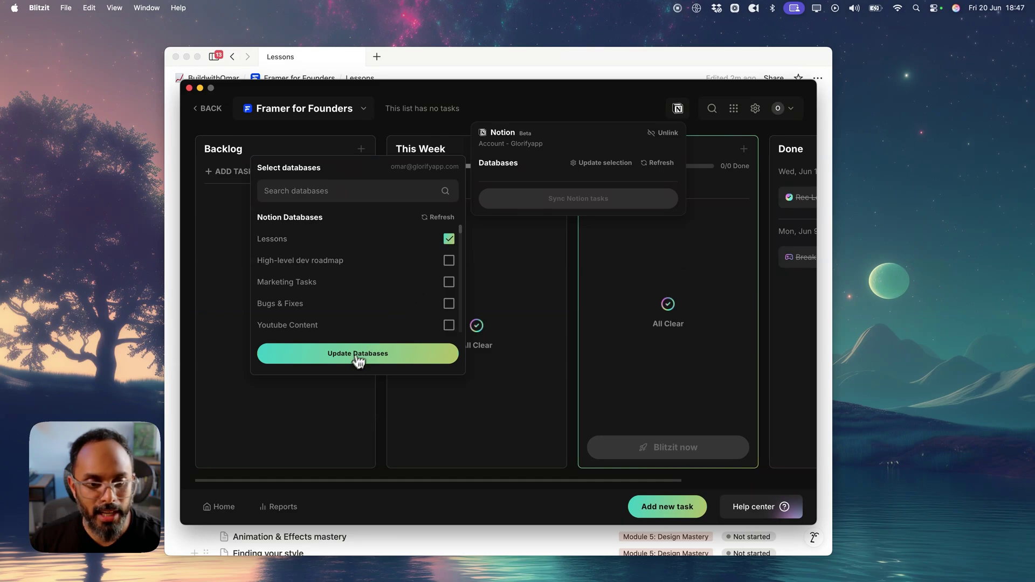
pyautogui.click(358, 355)
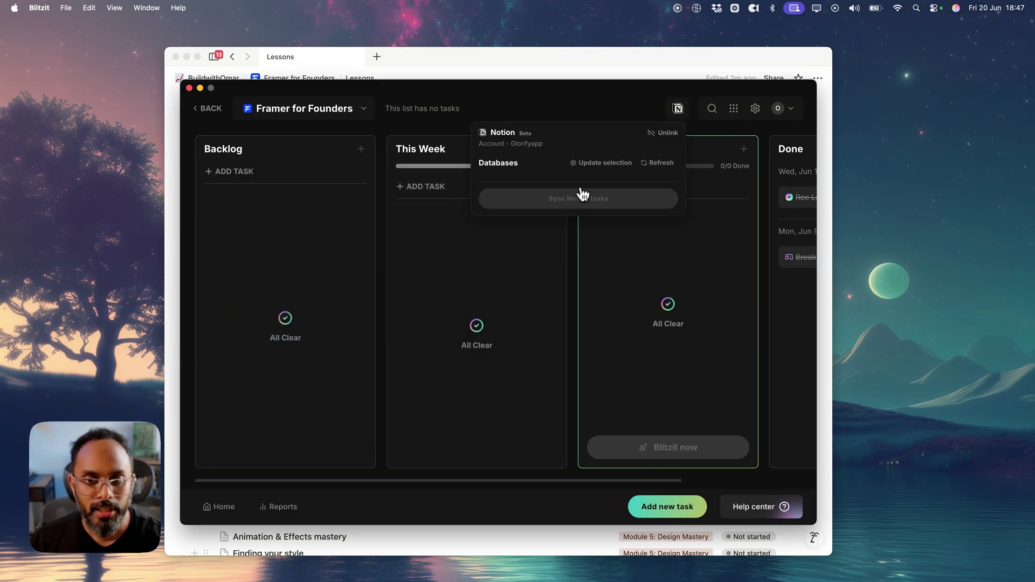
pyautogui.click(625, 164)
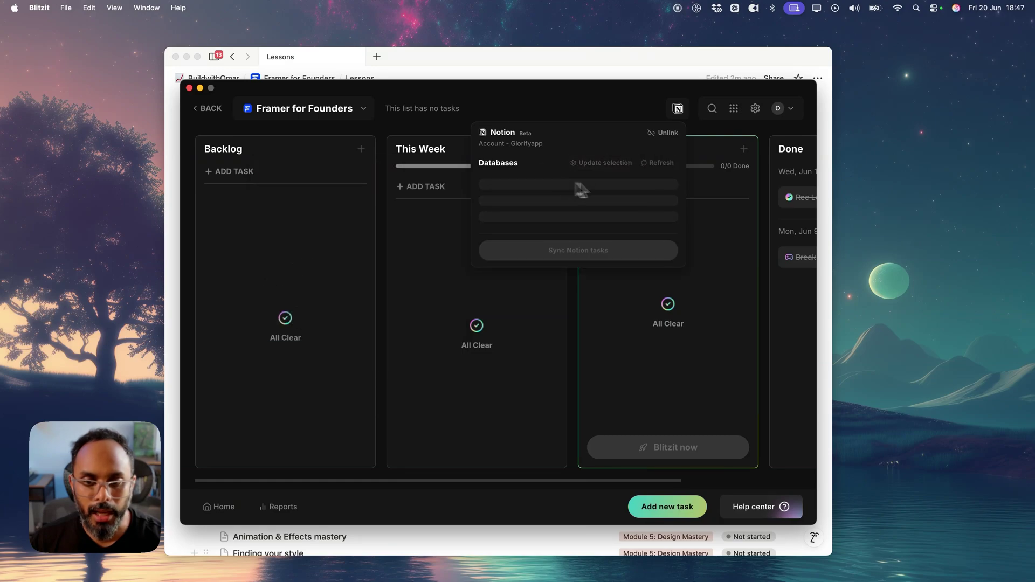
# - Show the Lessons database cards and browse the Potential lessons, Not started and In progress lessons
pyautogui.click(650, 190)
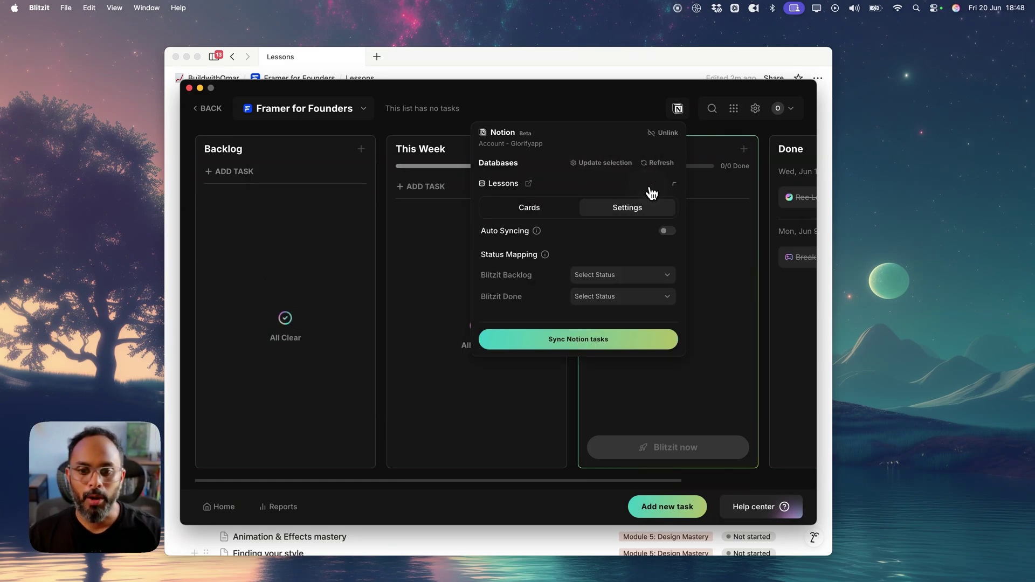
pyautogui.click(543, 216)
pyautogui.moveTo(634, 274)
pyautogui.scroll(-3, 663, 321)
pyautogui.scroll(3, 663, 321)
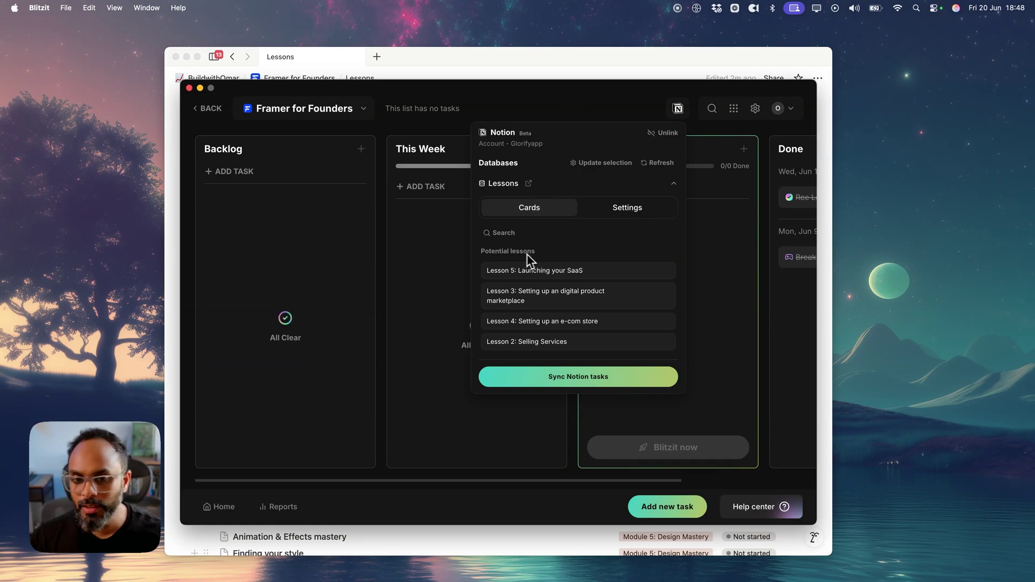
pyautogui.scroll(-10, 525, 262)
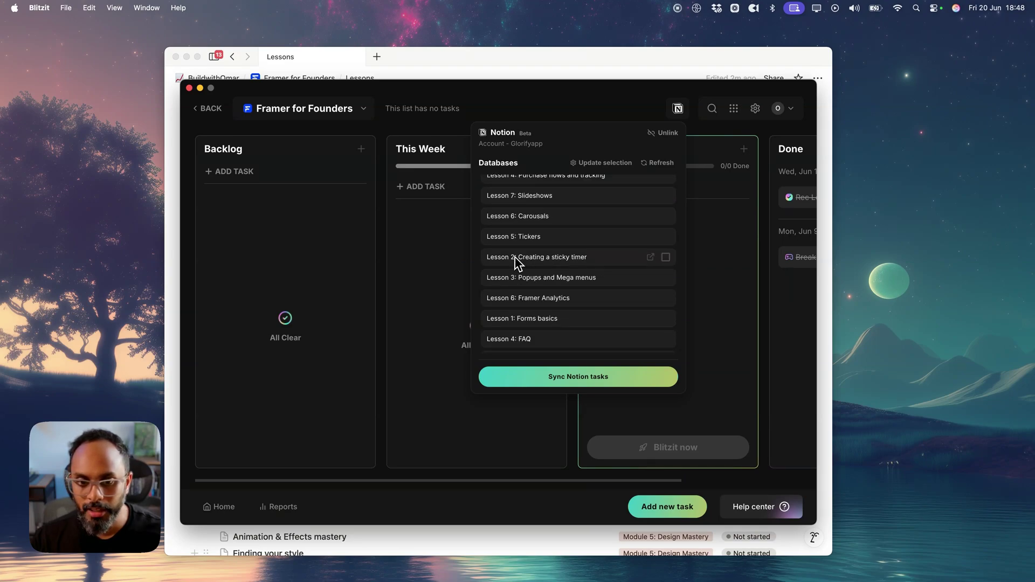
pyautogui.scroll(-8, 515, 258)
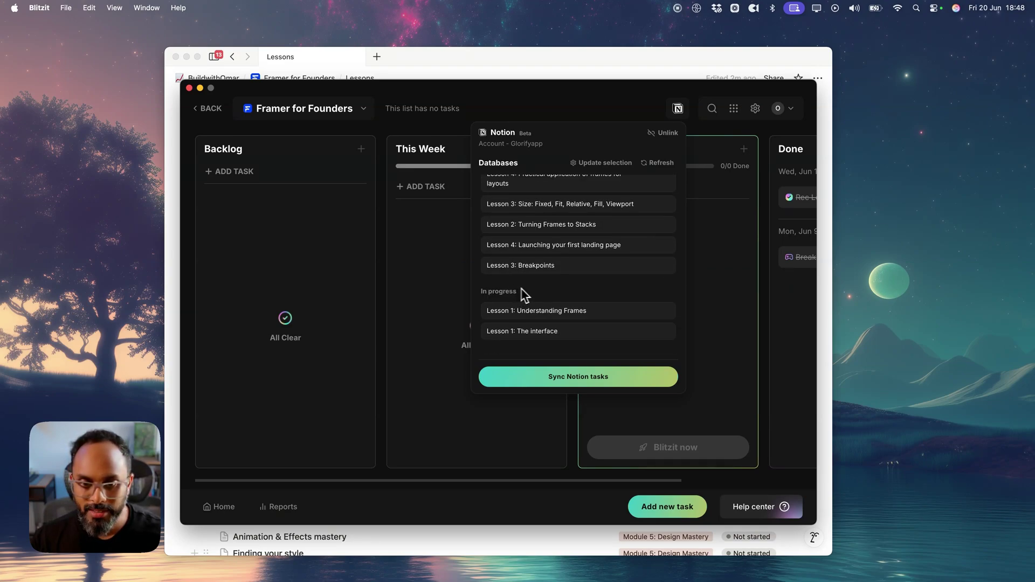
pyautogui.scroll(15, 533, 294)
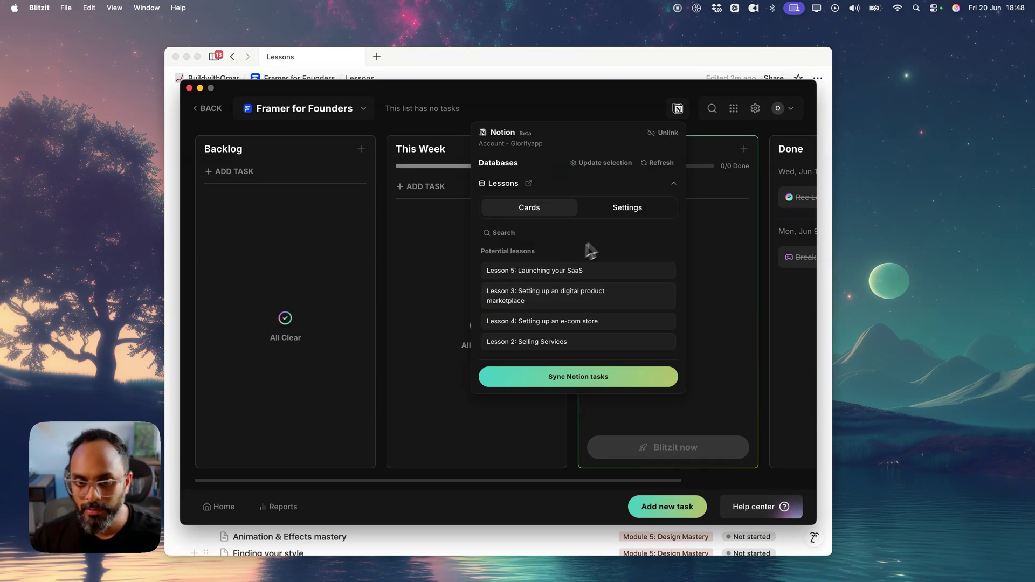
# - Turn on auto syncing for Lessons and put Notion's Lessons board beside Blitzit
pyautogui.click(634, 215)
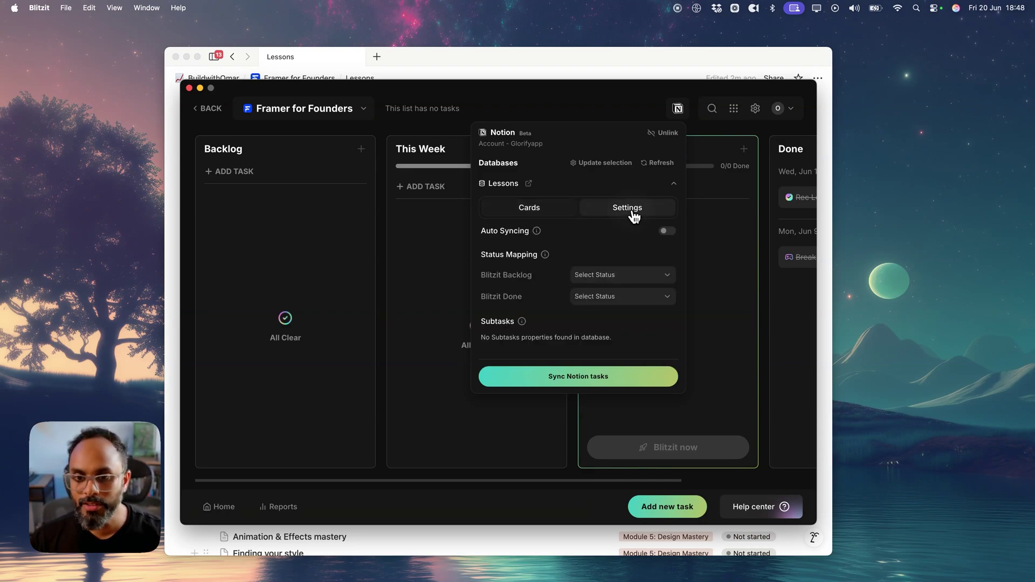
pyautogui.click(668, 232)
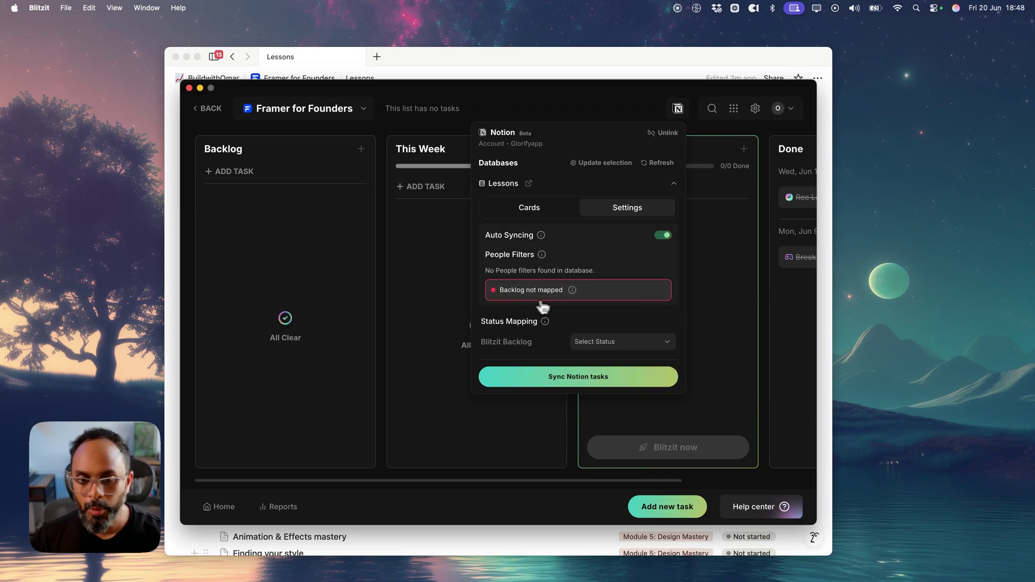
pyautogui.click(459, 69)
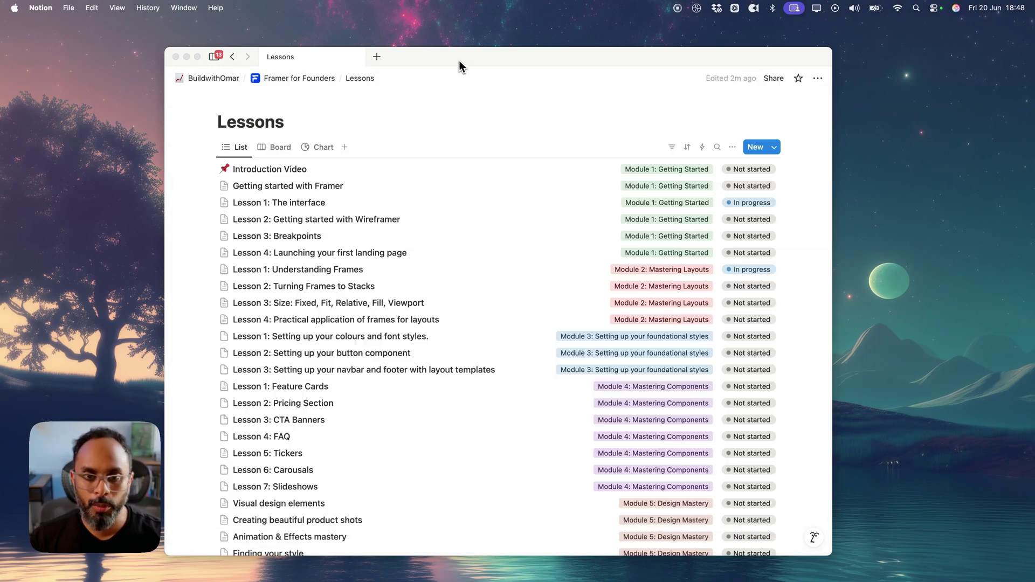
pyautogui.click(281, 148)
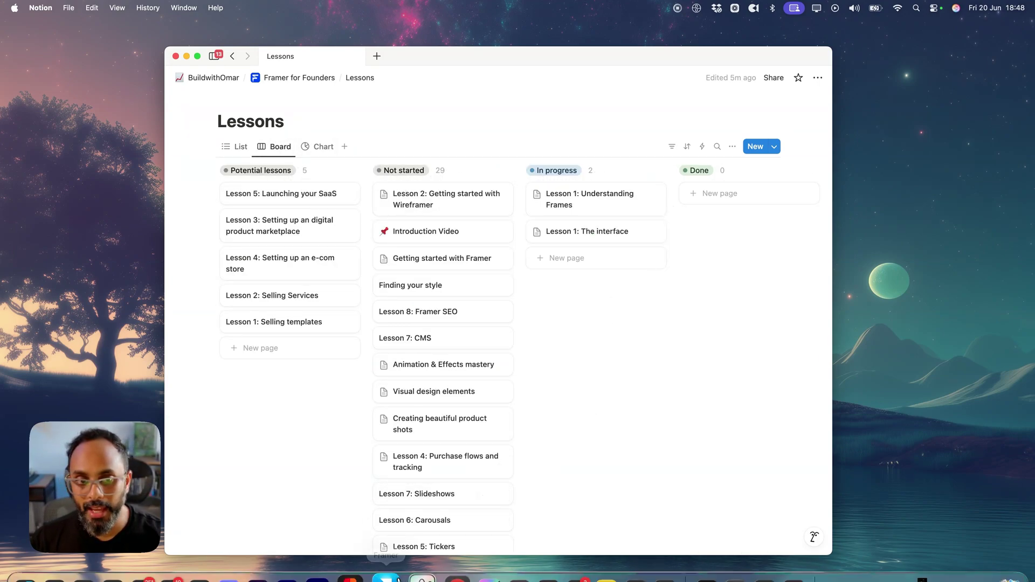
pyautogui.click(474, 555)
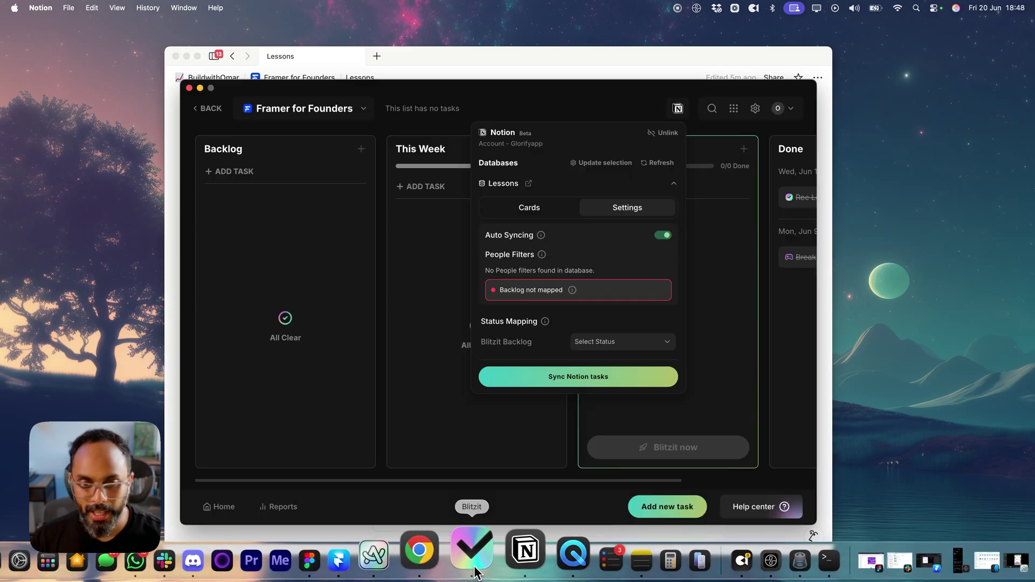
# - Place Blitzit beside Notion, then map Blitzit Backlog to In progress and Done to Done
pyautogui.moveTo(369, 92); pyautogui.dragTo(1029, 162)
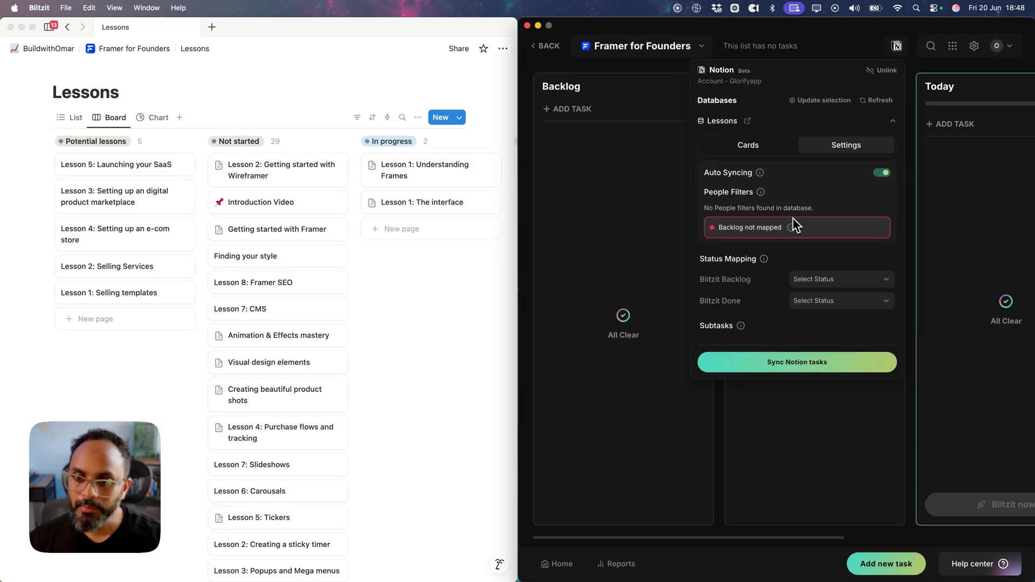
pyautogui.scroll(-1, 774, 264)
pyautogui.scroll(-1, 761, 265)
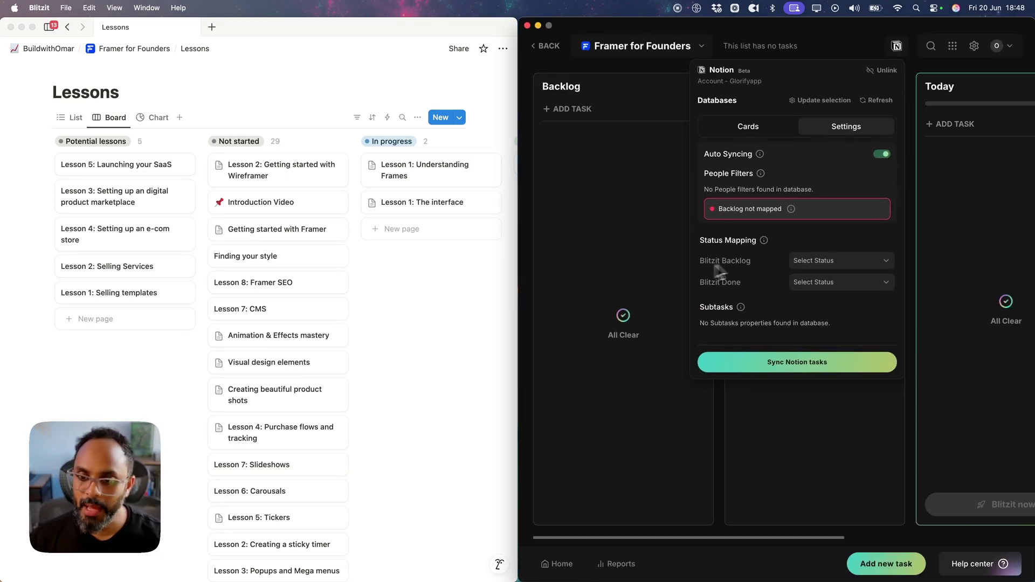
pyautogui.click(808, 262)
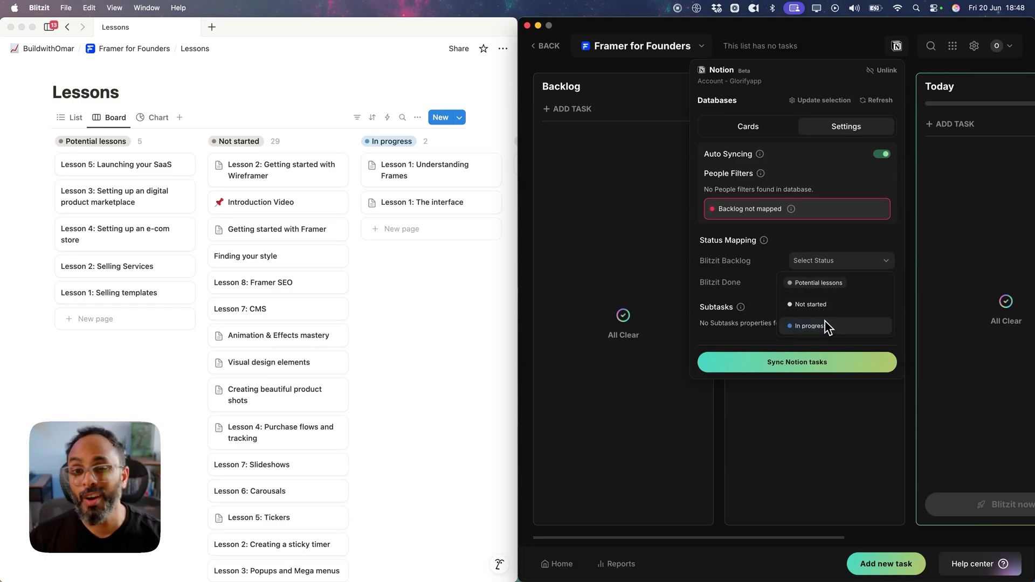
pyautogui.hscroll(5, 378, 238)
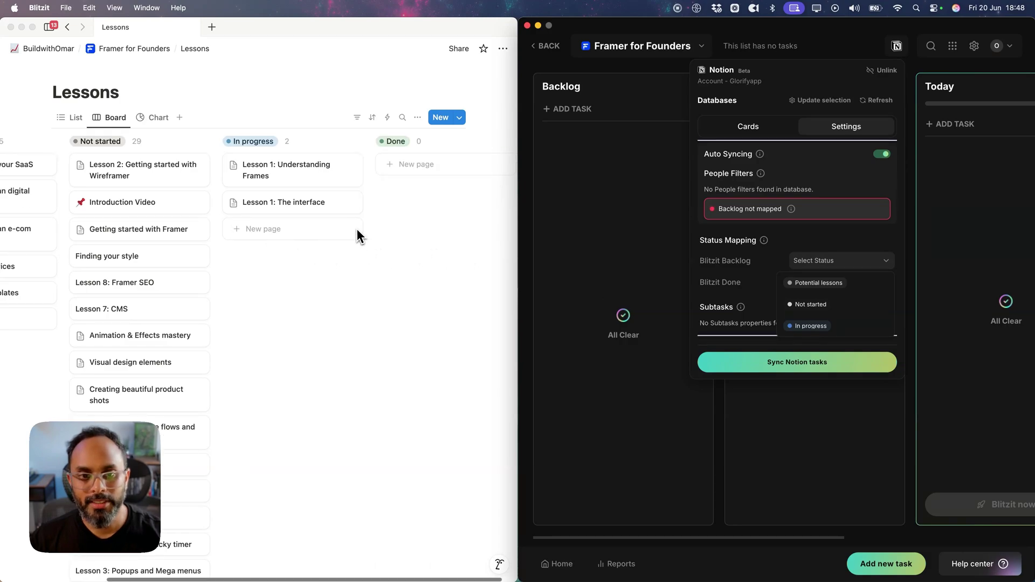
pyautogui.hscroll(-5, 406, 162)
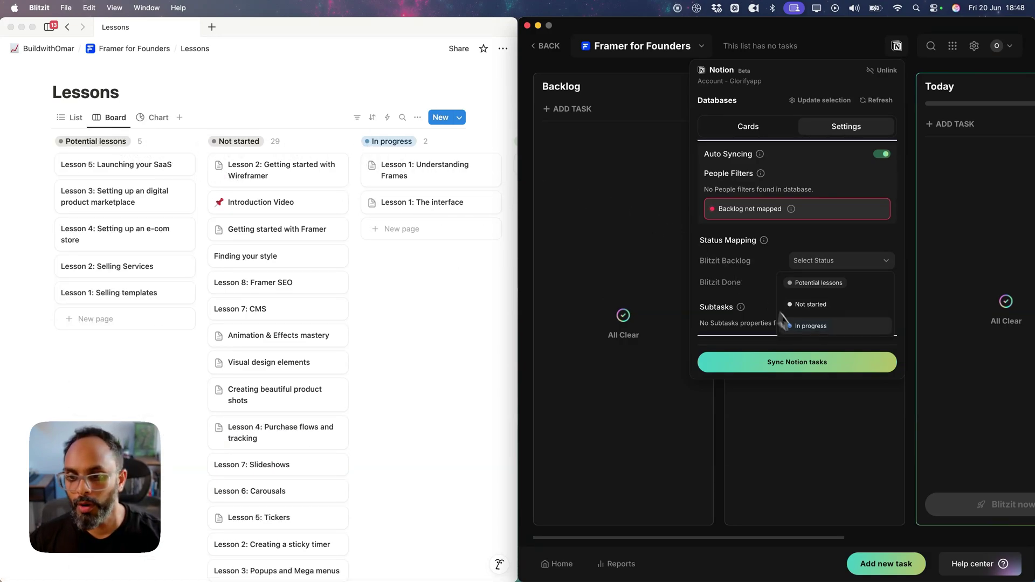
pyautogui.click(836, 325)
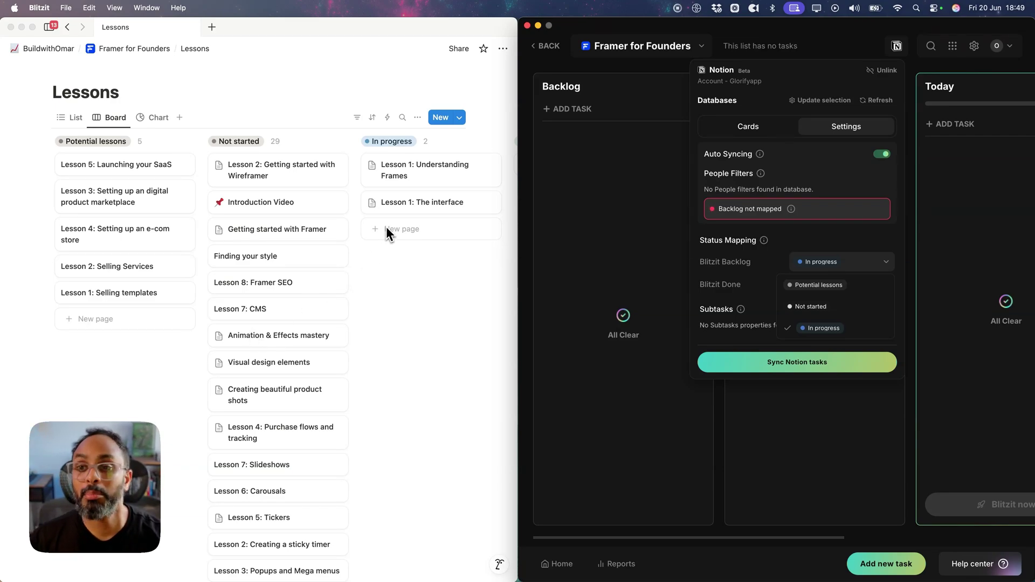
pyautogui.click(817, 241)
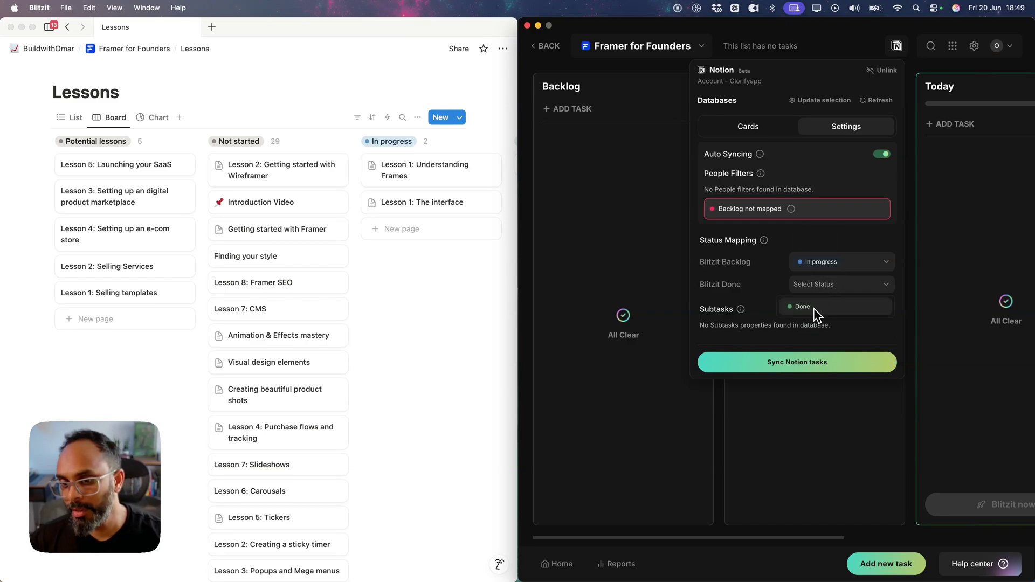
pyautogui.click(814, 309)
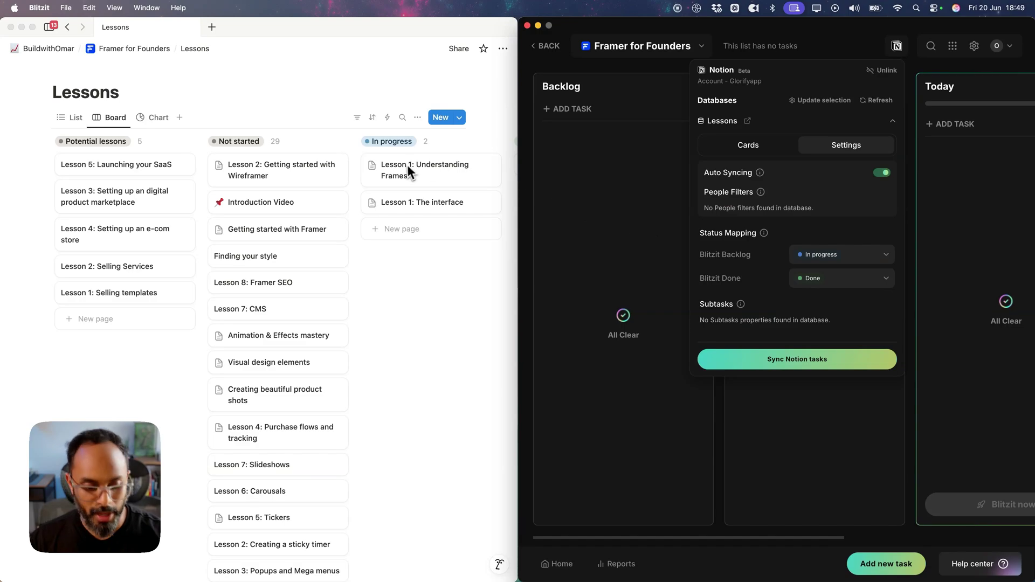
pyautogui.hscroll(3, 407, 166)
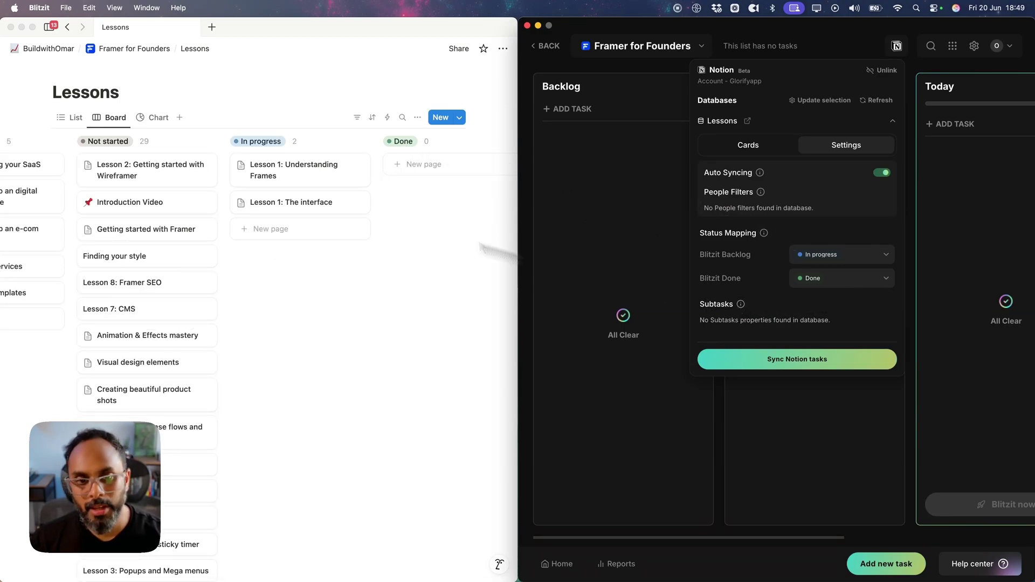
pyautogui.click(305, 174)
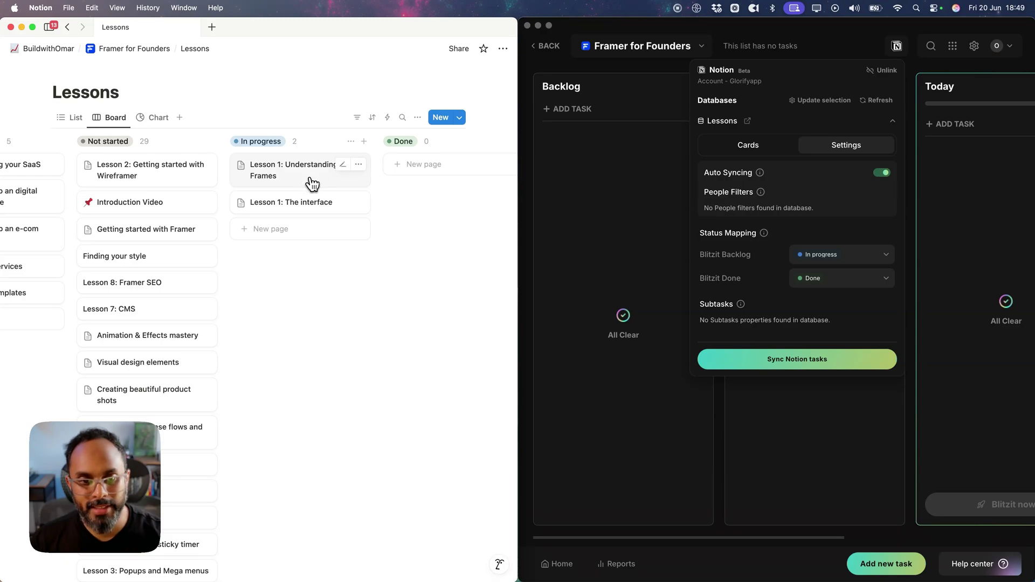
pyautogui.click(311, 183)
pyautogui.click(294, 175)
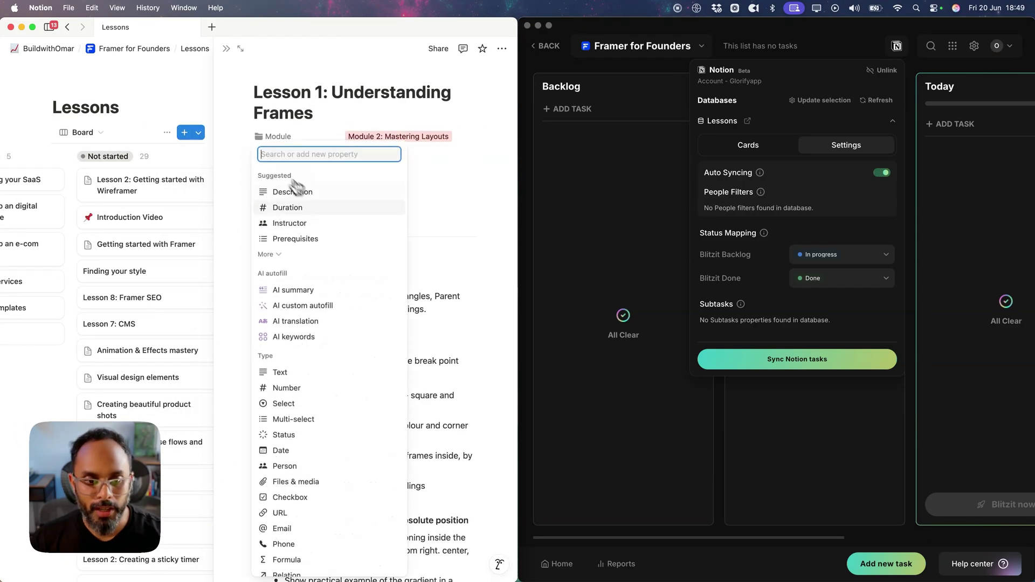
pyautogui.scroll(-5, 318, 342)
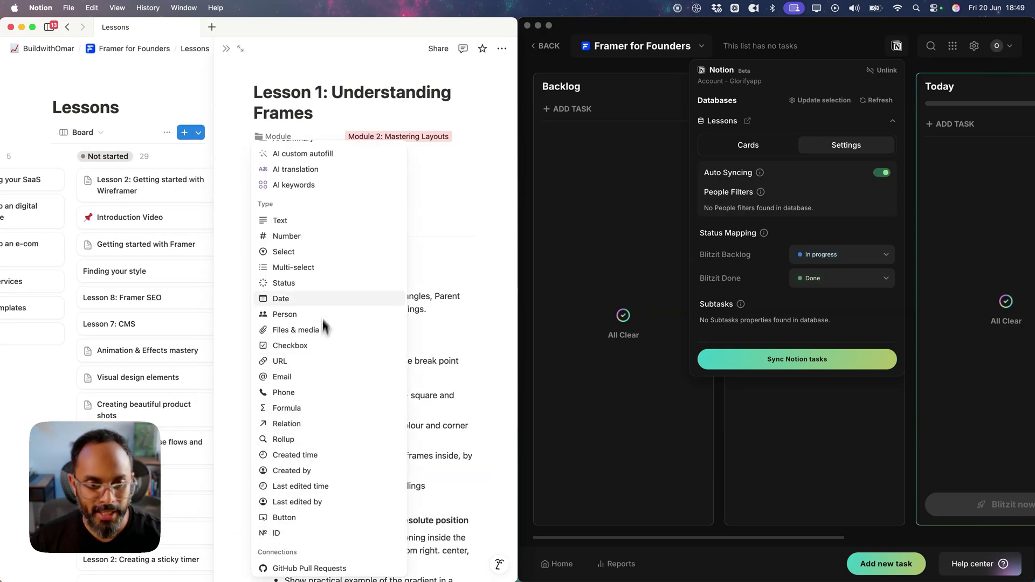
pyautogui.scroll(3, 299, 232)
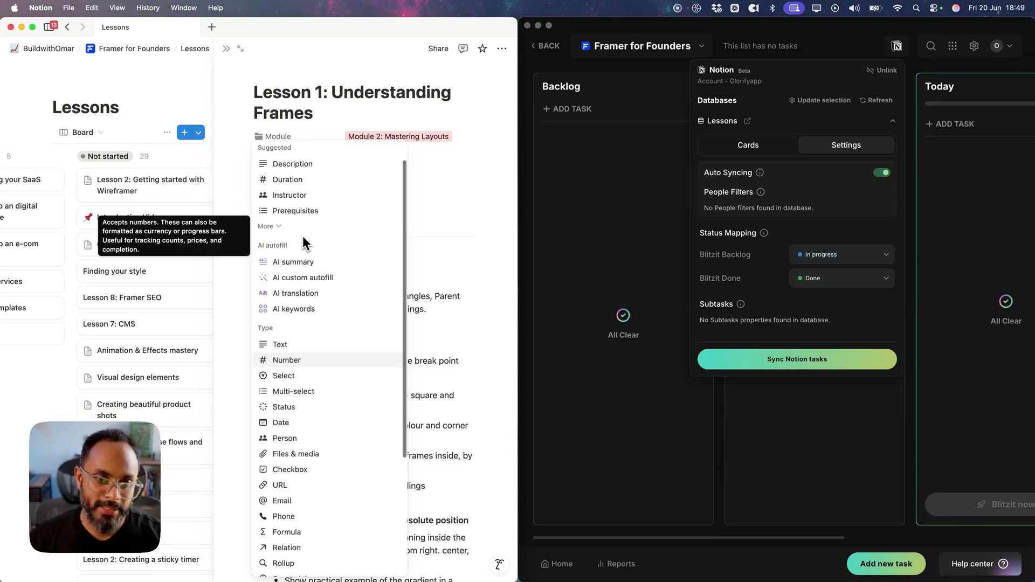
pyautogui.scroll(-3, 319, 324)
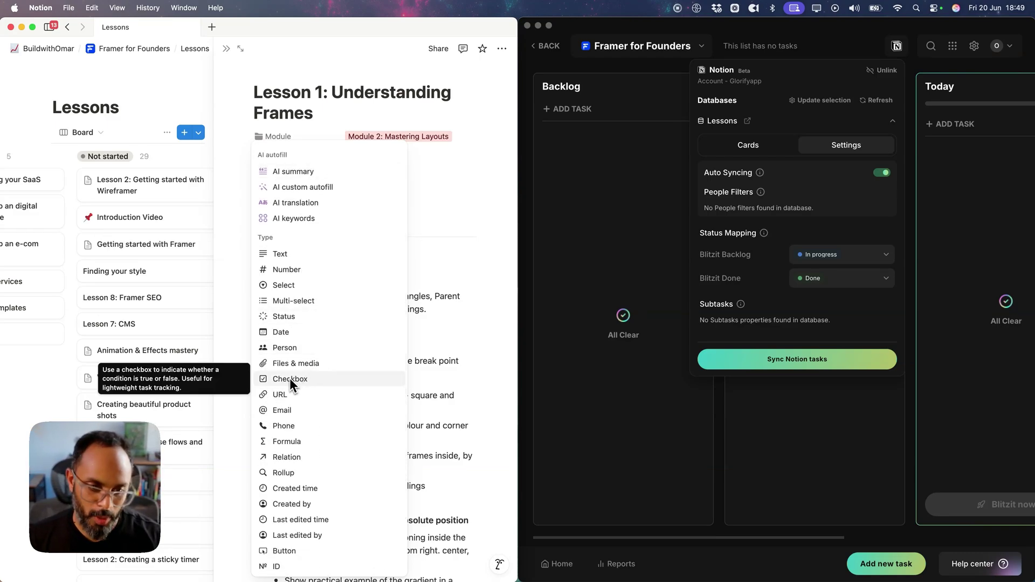
pyautogui.click(435, 248)
pyautogui.click(226, 48)
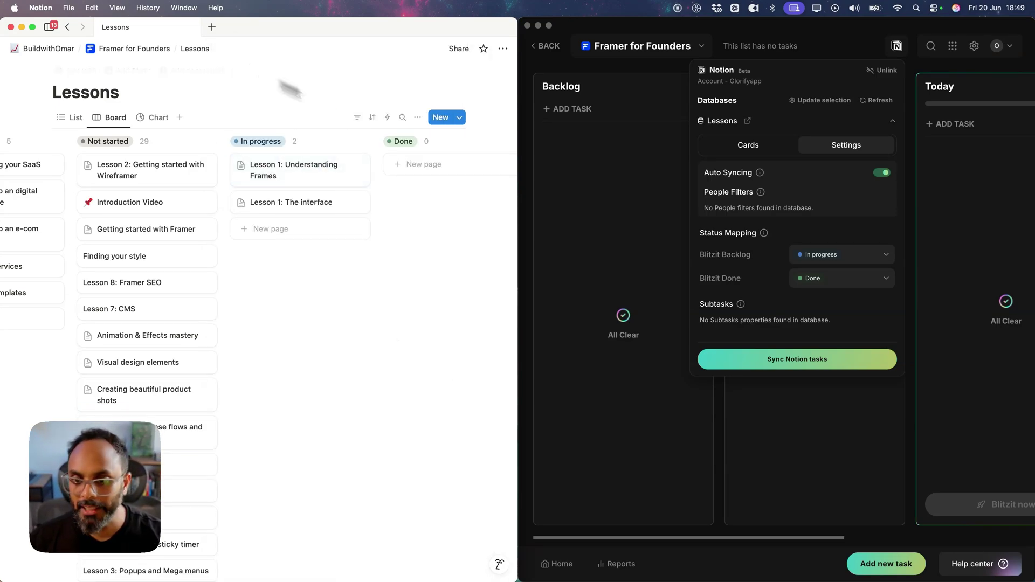
# - Sync the in-progress Notion lessons and move both lesson cards into This Week
pyautogui.click(810, 361)
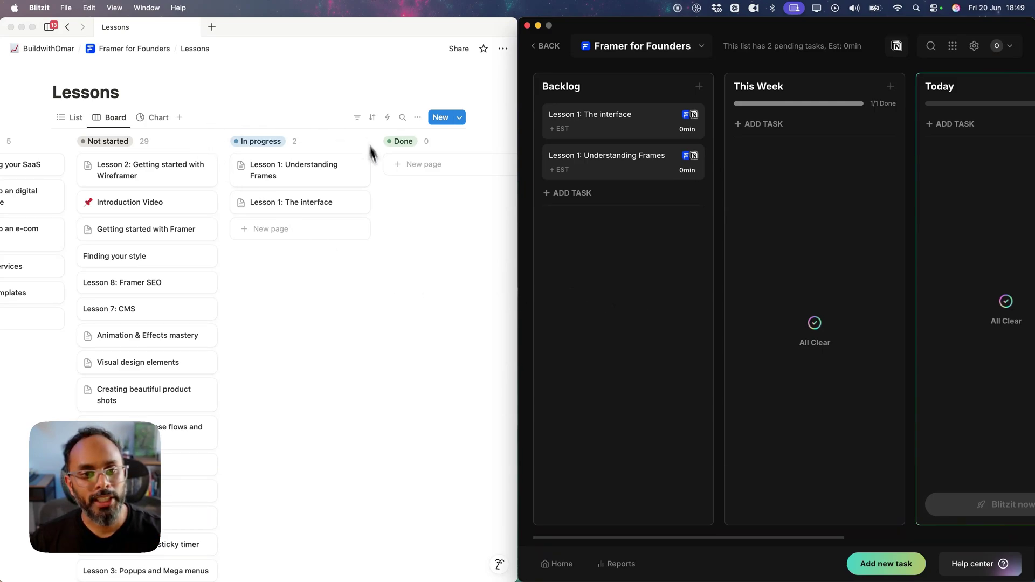
pyautogui.click(654, 255)
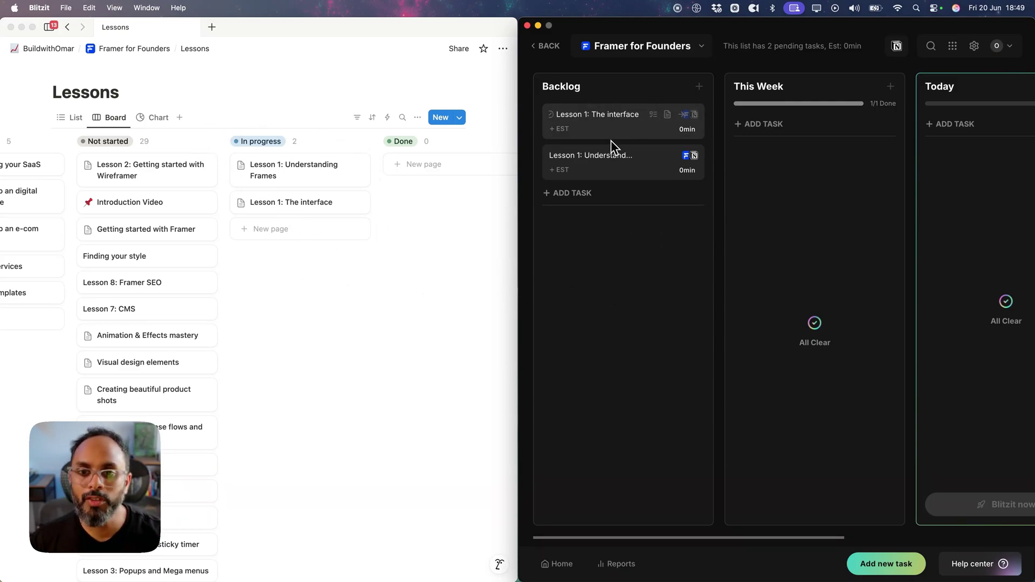
pyautogui.moveTo(612, 138); pyautogui.dragTo(800, 173)
pyautogui.moveTo(597, 139); pyautogui.dragTo(798, 136)
# - Move Lesson 1: Understanding Frames from This Week into Today
pyautogui.hscroll(5, 697, 189)
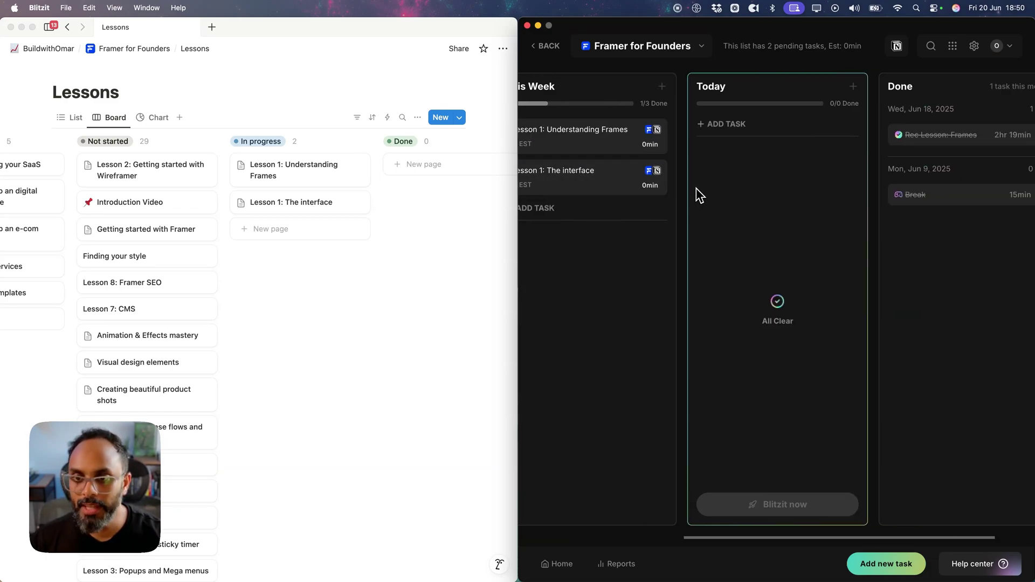
pyautogui.hscroll(1, 697, 189)
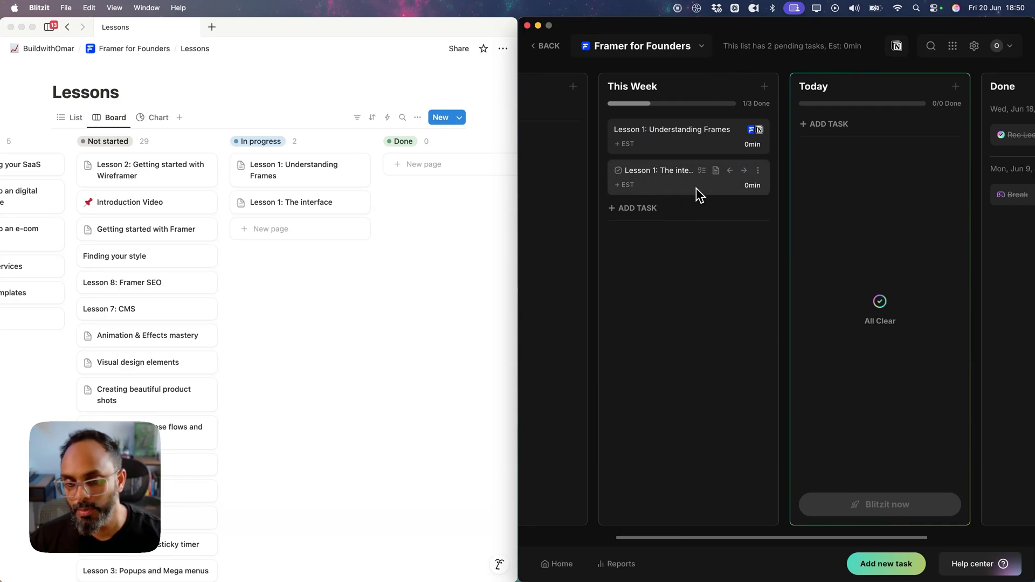
pyautogui.moveTo(693, 153); pyautogui.dragTo(907, 197)
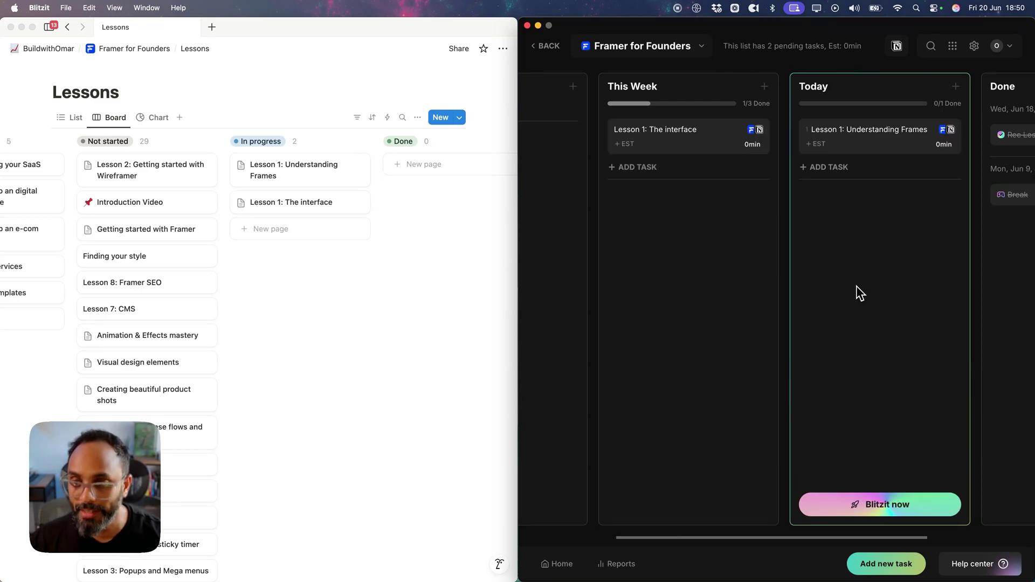
# - Give Understanding Frames and Lesson 1: The interface each a 02:00 time estimate
pyautogui.click(818, 144)
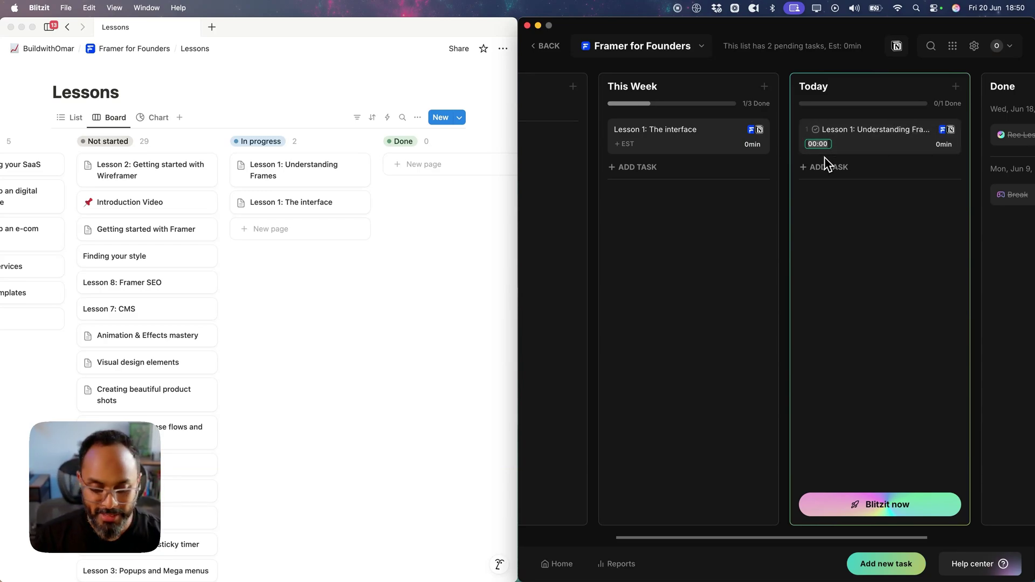
pyautogui.write('02:00')
pyautogui.press('Return')
pyautogui.click(627, 146)
pyautogui.write('02:00')
pyautogui.press('Return')
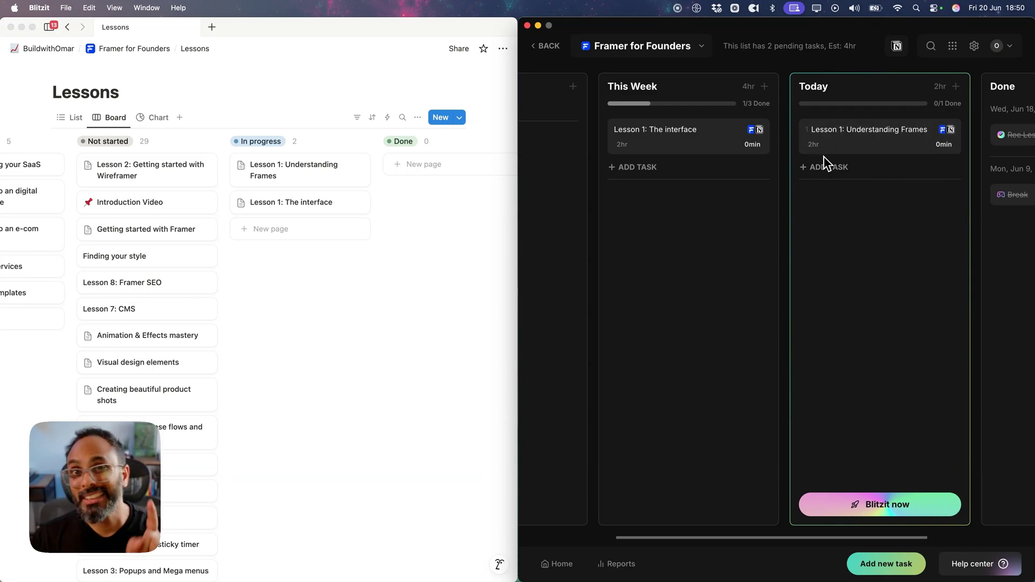
# - Mark Understanding Frames done, move The interface into Today, and start a focus session
pyautogui.click(816, 130)
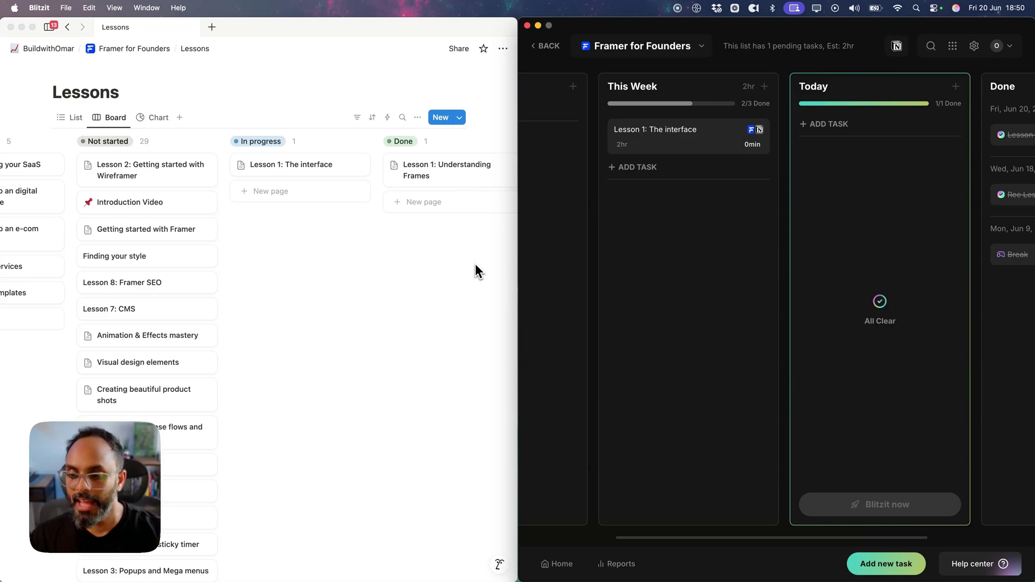
pyautogui.moveTo(641, 151); pyautogui.dragTo(811, 150)
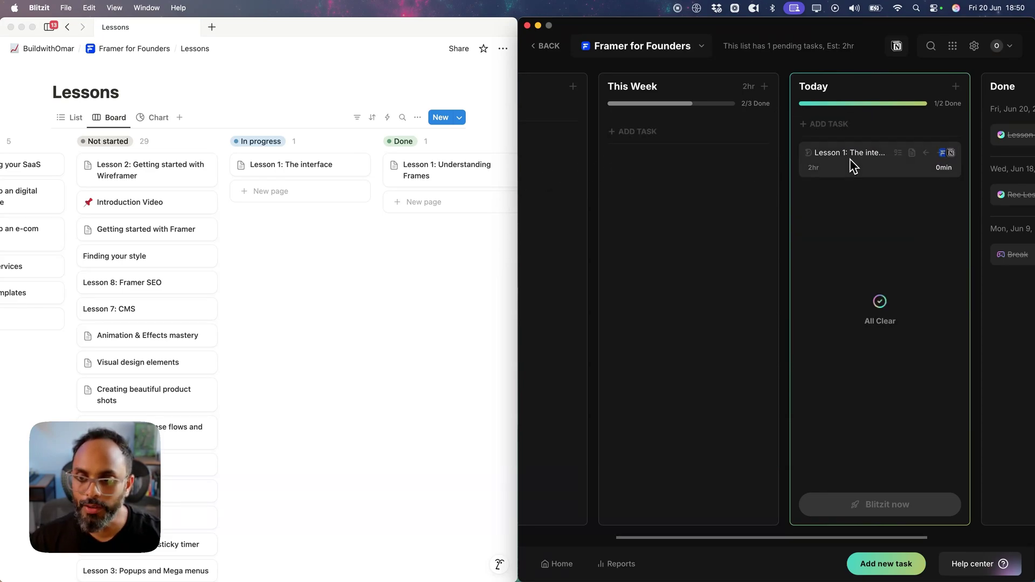
pyautogui.click(22, 27)
pyautogui.moveTo(928, 29); pyautogui.dragTo(550, 75)
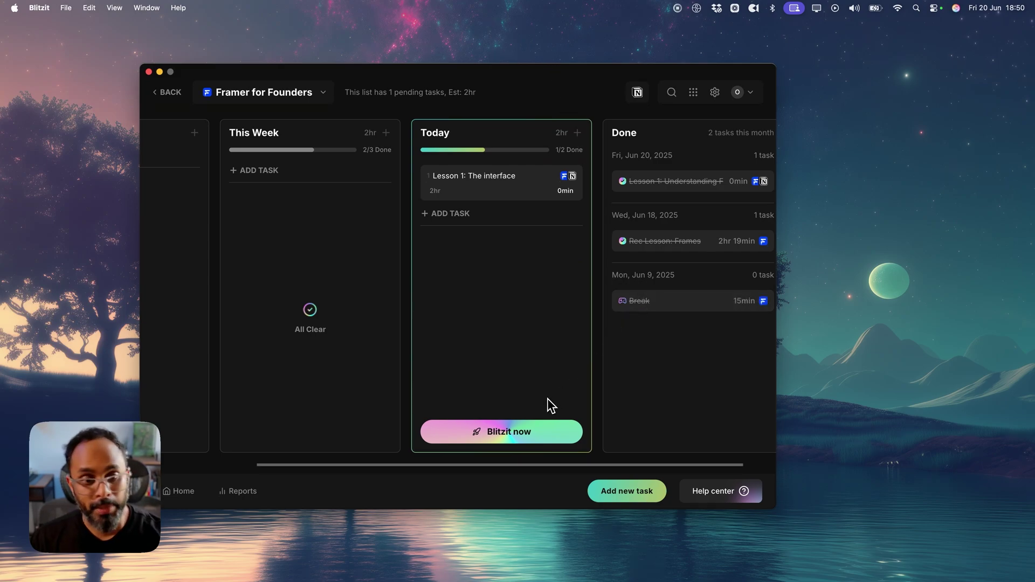
pyautogui.click(541, 443)
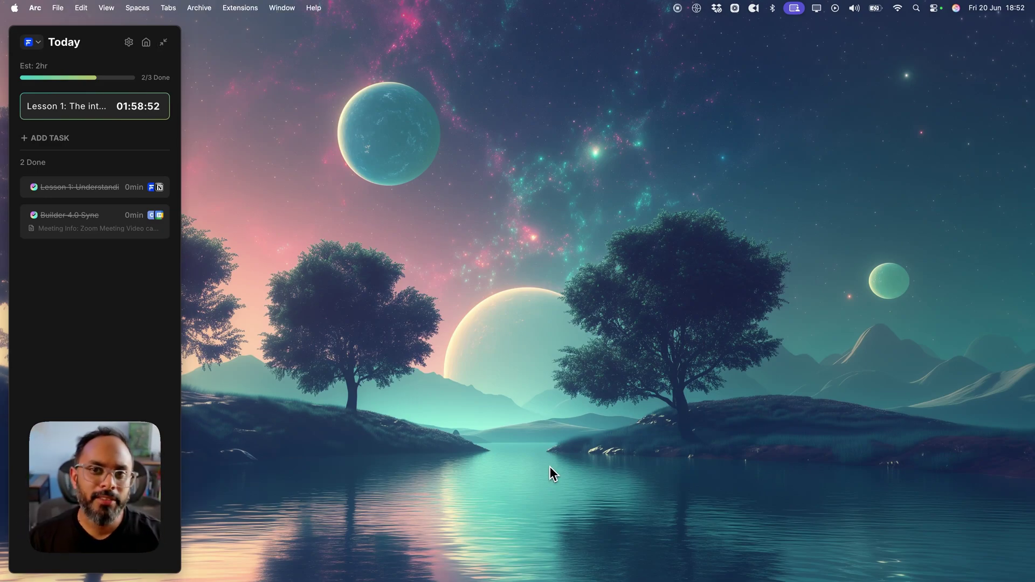
# - Bring up the Blitzit site in Arc full-screen, with Blitzit shrunk to a floating timer
pyautogui.click(403, 561)
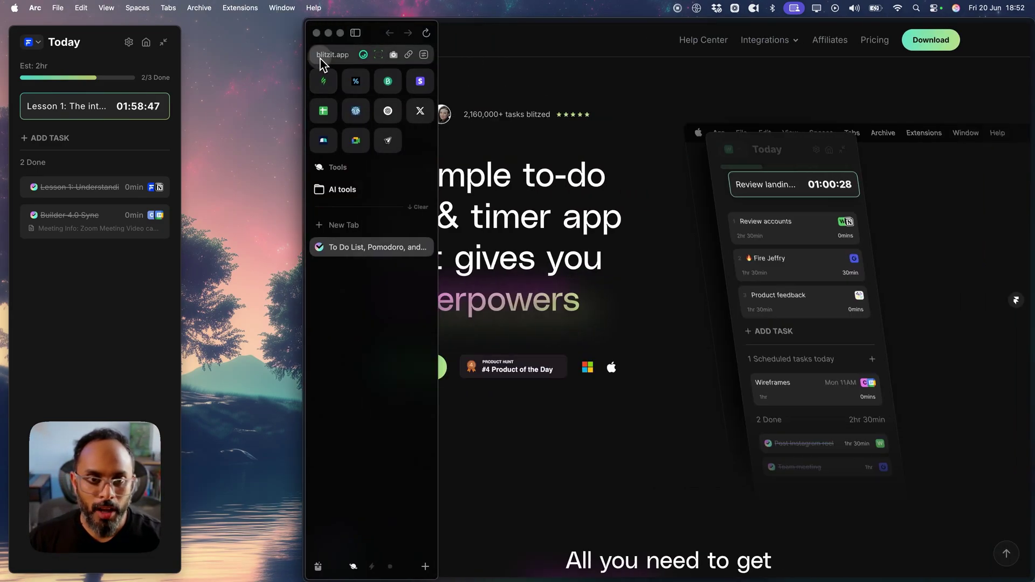
pyautogui.click(368, 59)
pyautogui.click(647, 102)
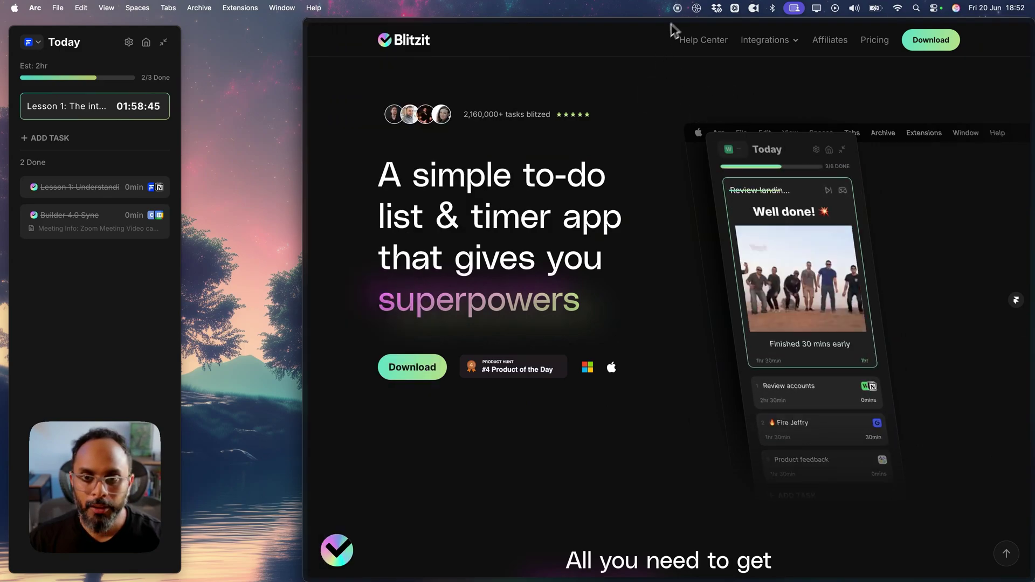
pyautogui.moveTo(684, 23); pyautogui.dragTo(604, 11)
pyautogui.click(163, 42)
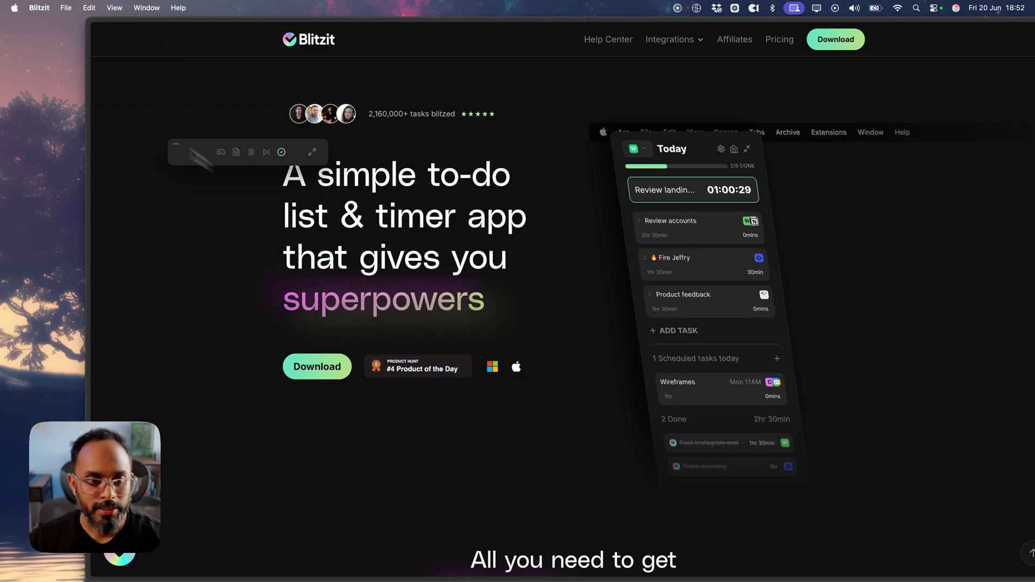
pyautogui.doubleClick(289, 31)
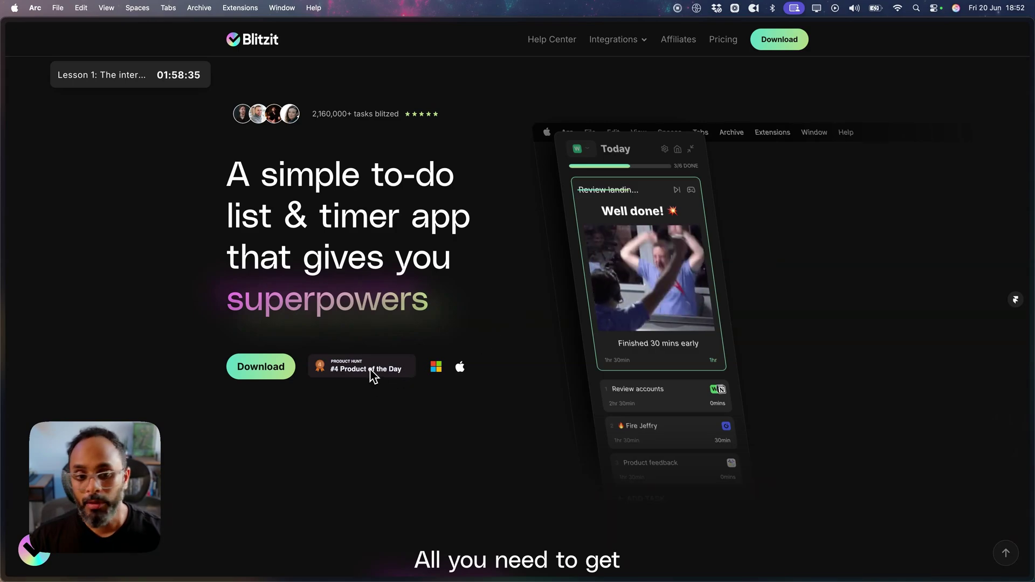
# - Scroll down through the Blitzit website's feature overview
pyautogui.scroll(-10, 373, 376)
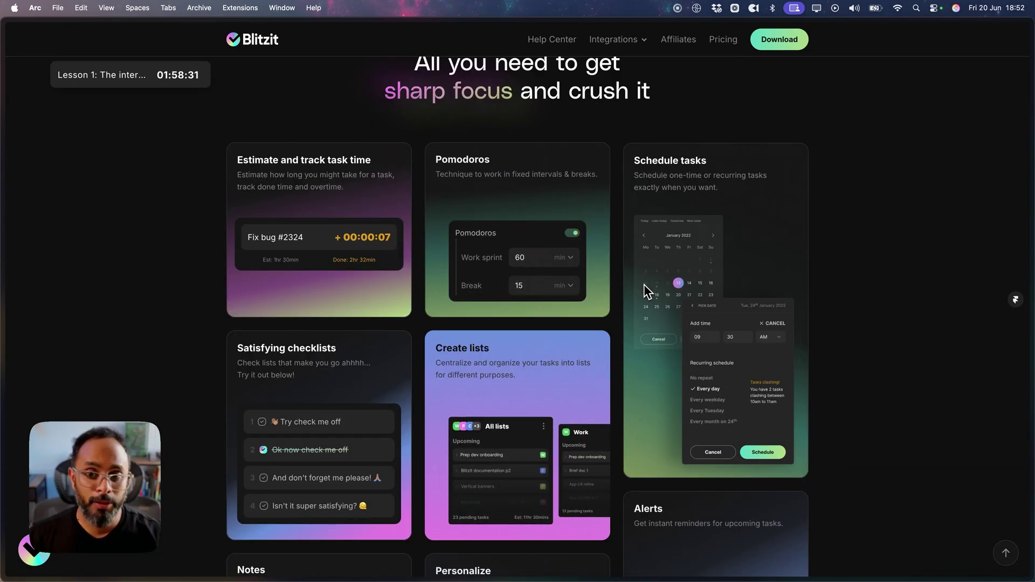
pyautogui.scroll(-5, 539, 296)
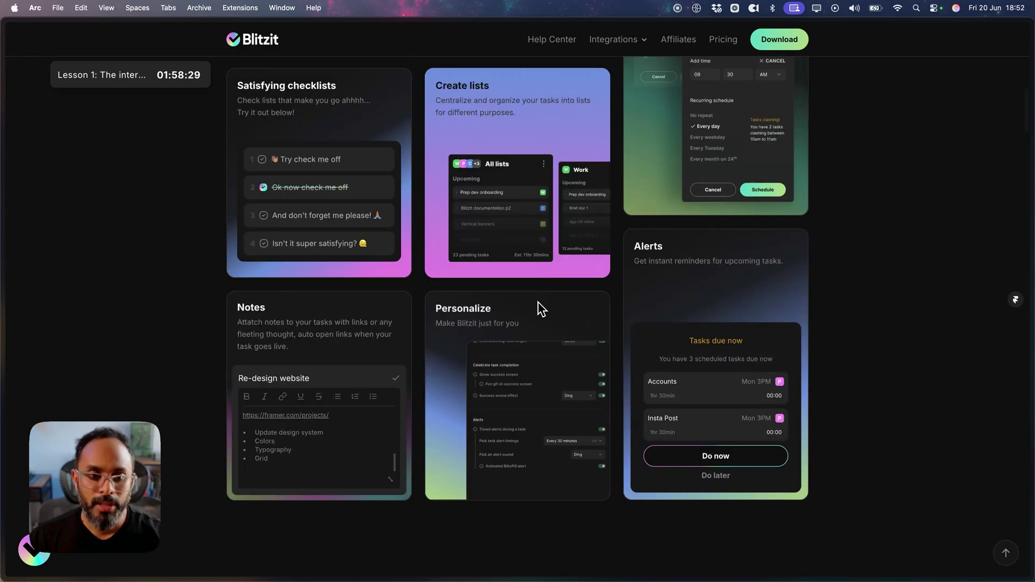
pyautogui.scroll(-2, 340, 436)
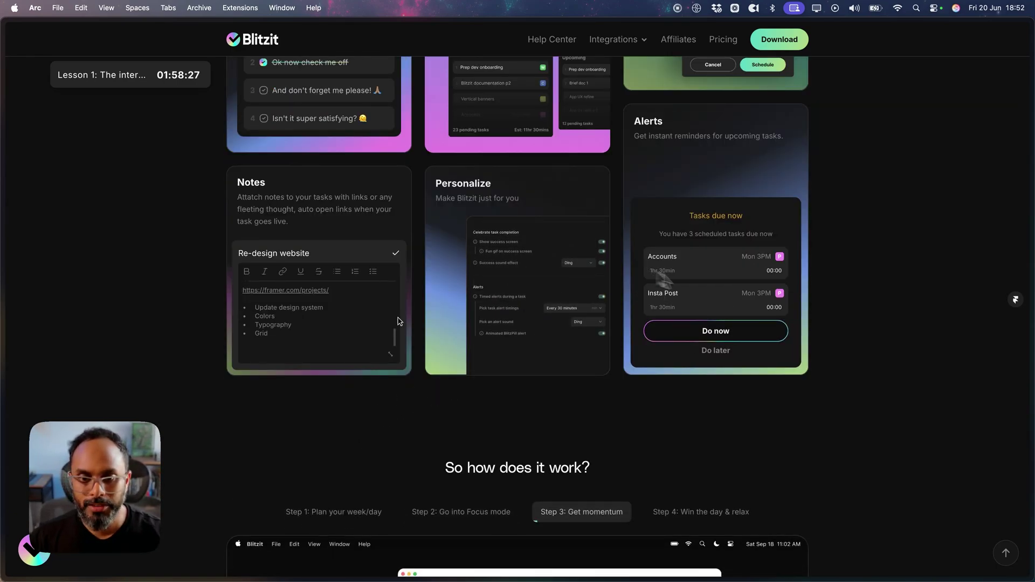
pyautogui.scroll(-1, 669, 268)
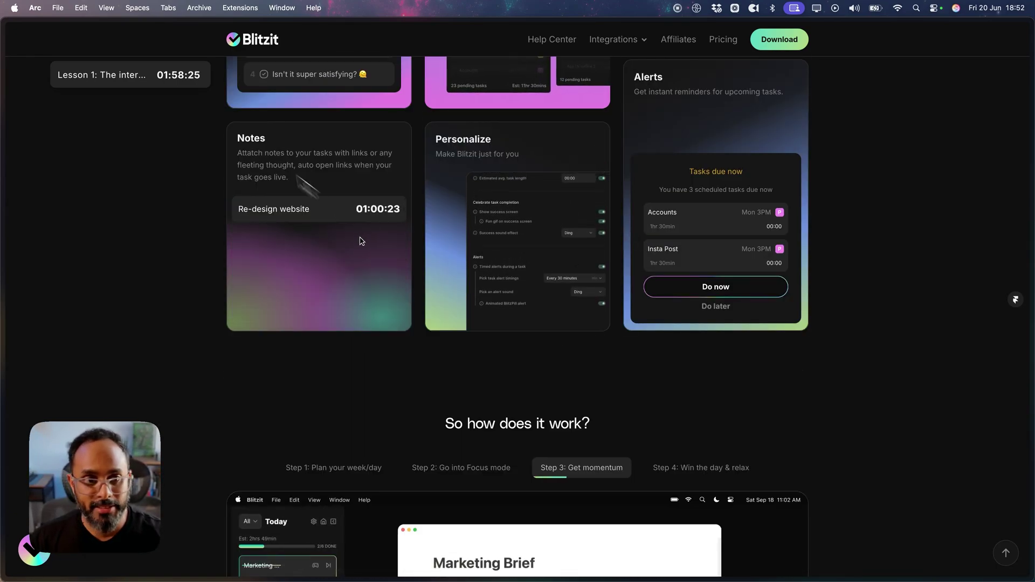
# - Switch Blitzit's theme to Light and back to Dark, then return to the floating timer
pyautogui.click(195, 74)
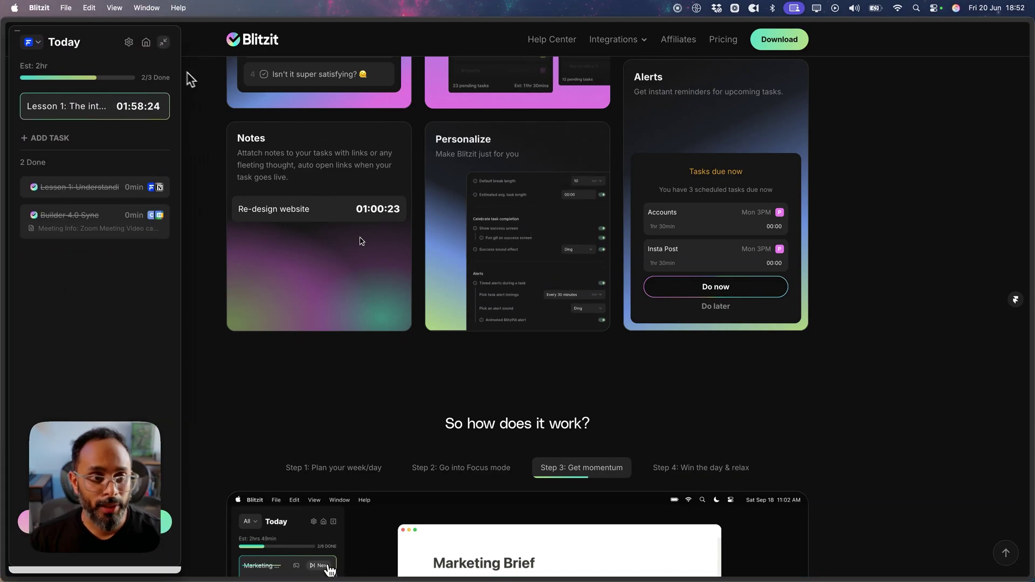
pyautogui.click(134, 41)
pyautogui.click(138, 263)
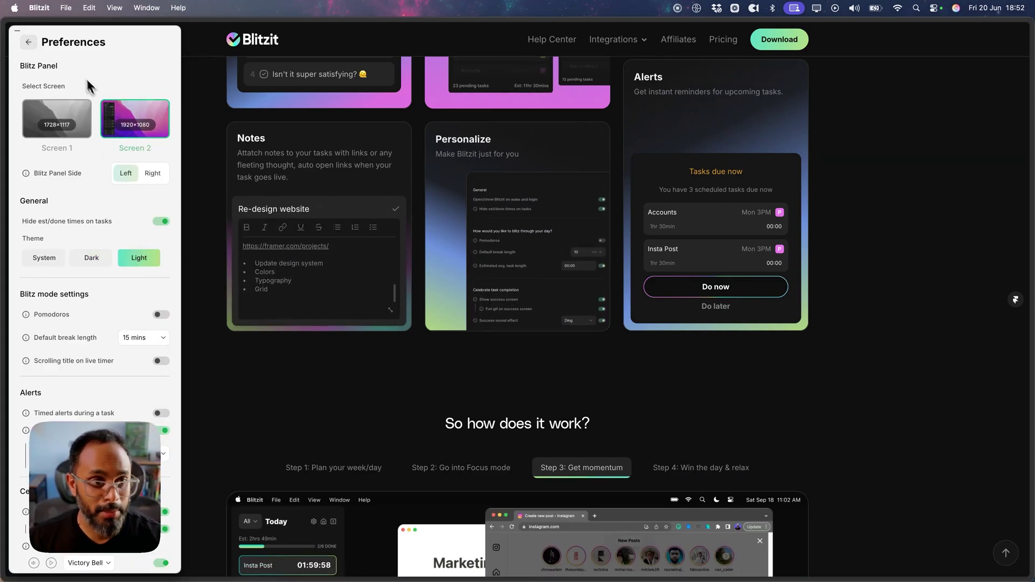
pyautogui.click(91, 256)
pyautogui.click(28, 42)
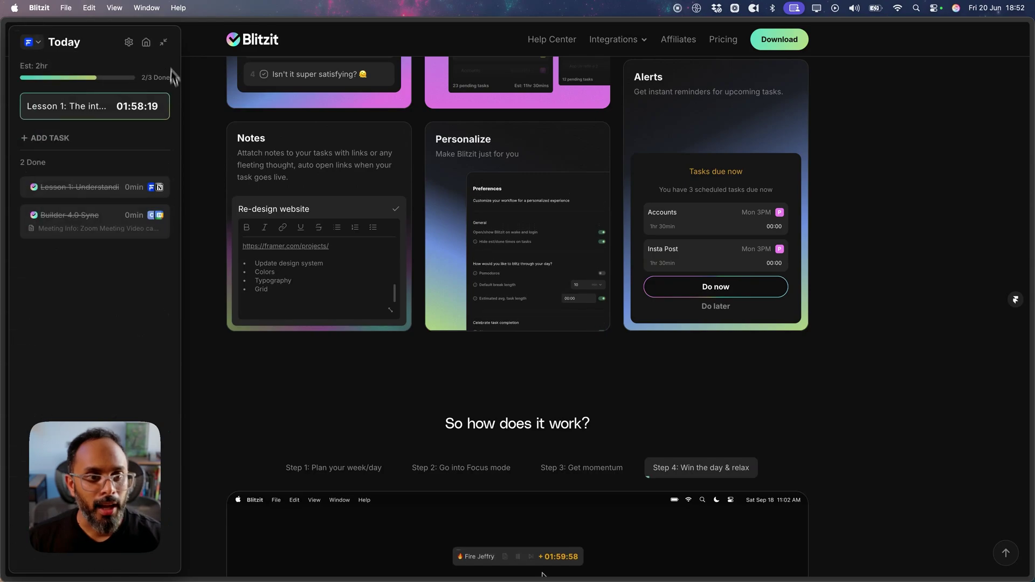
pyautogui.click(167, 43)
pyautogui.scroll(-10, 844, 237)
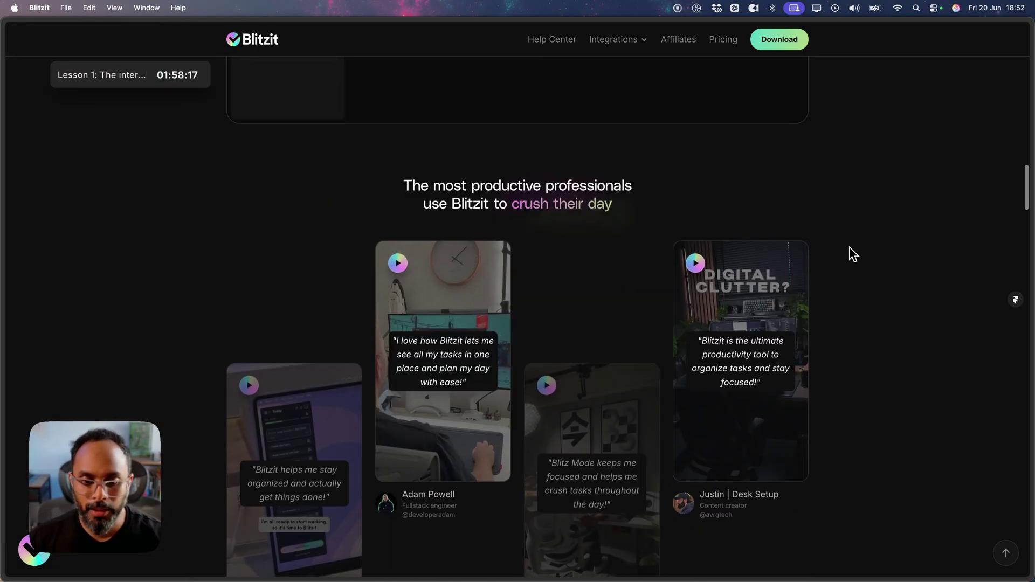
# - Scroll past reports, roadmap and mobile app sections to pricing: Monthly $4.99, Blitz for Life $77.6
pyautogui.scroll(-10, 852, 253)
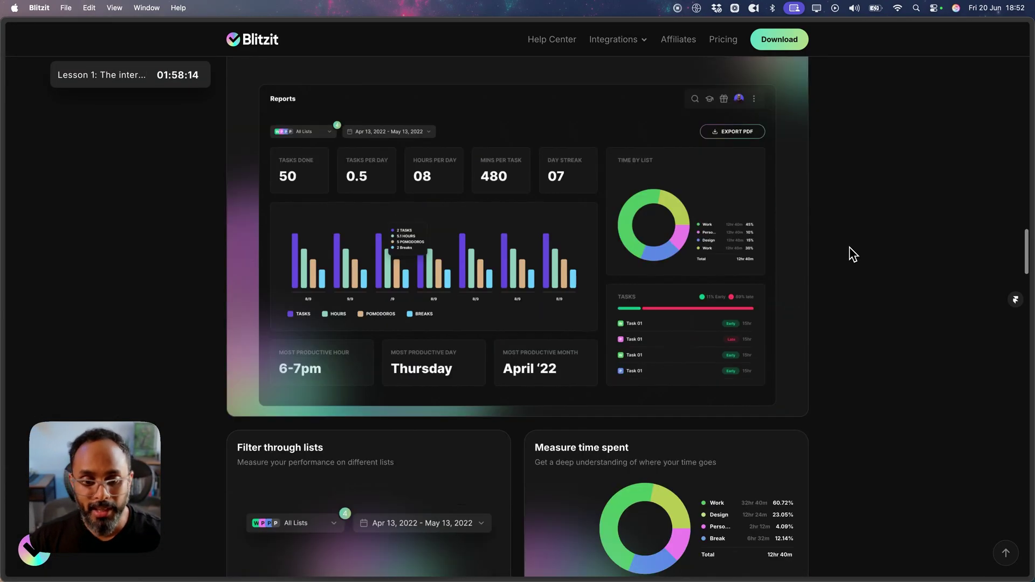
pyautogui.scroll(-5, 848, 247)
pyautogui.scroll(-10, 848, 246)
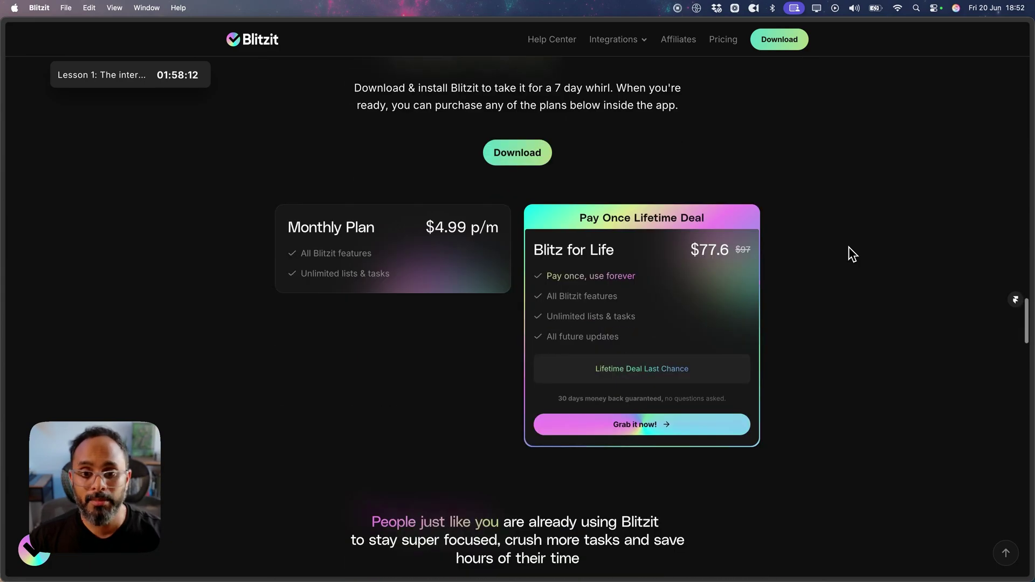
pyautogui.scroll(-10, 848, 247)
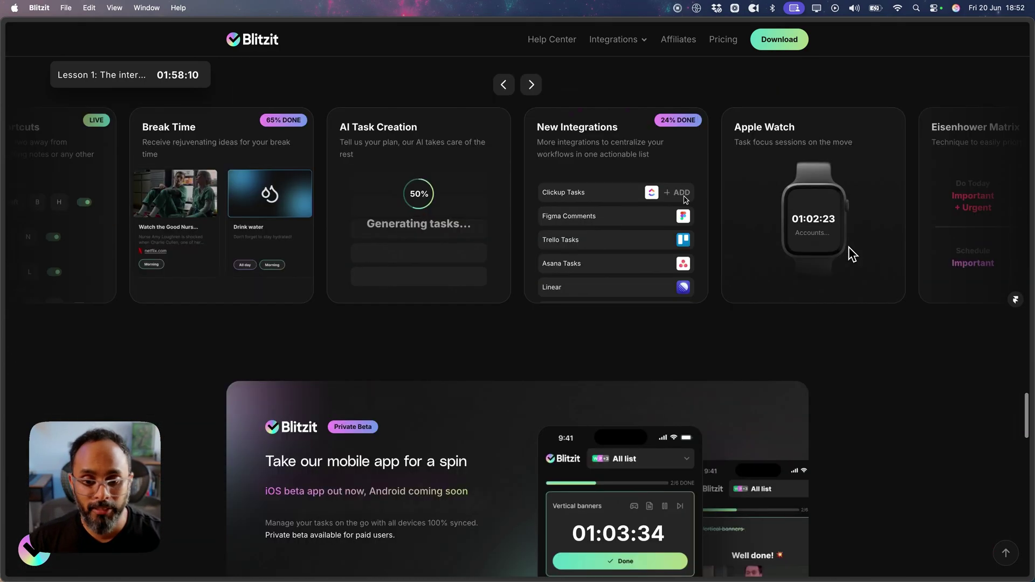
pyautogui.scroll(3, 848, 247)
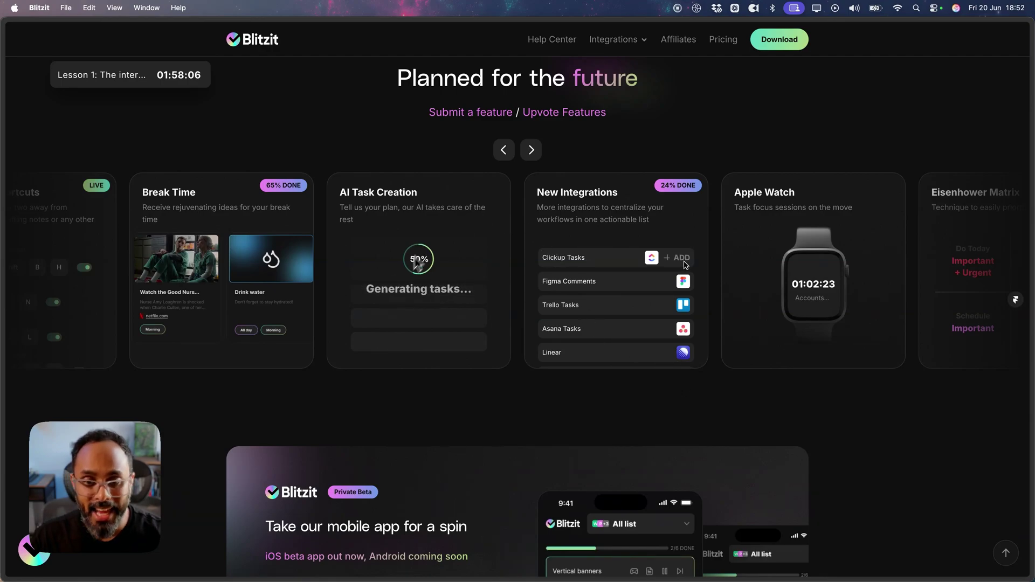
pyautogui.scroll(-10, 699, 272)
pyautogui.scroll(7, 668, 298)
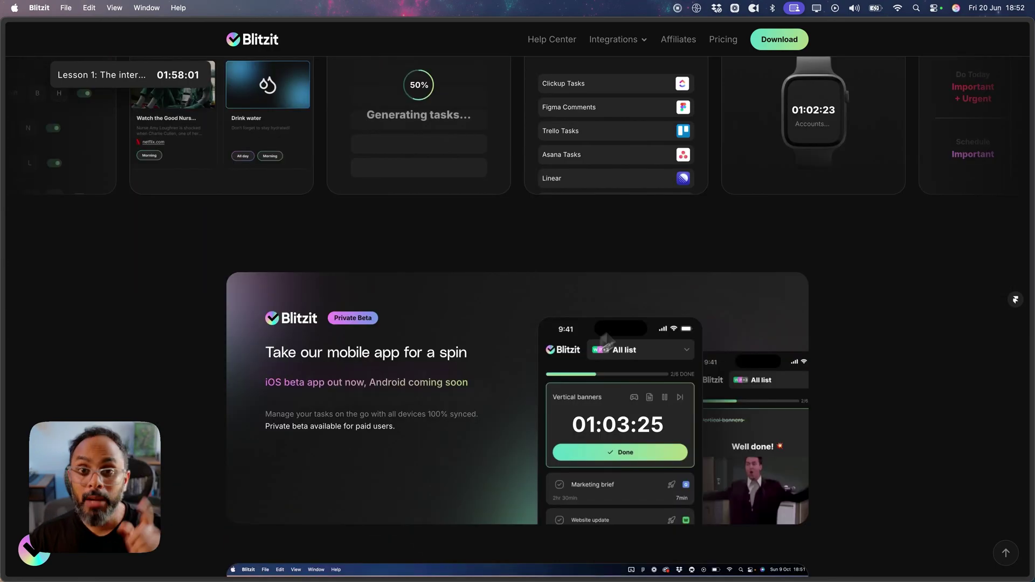
pyautogui.scroll(-2, 669, 298)
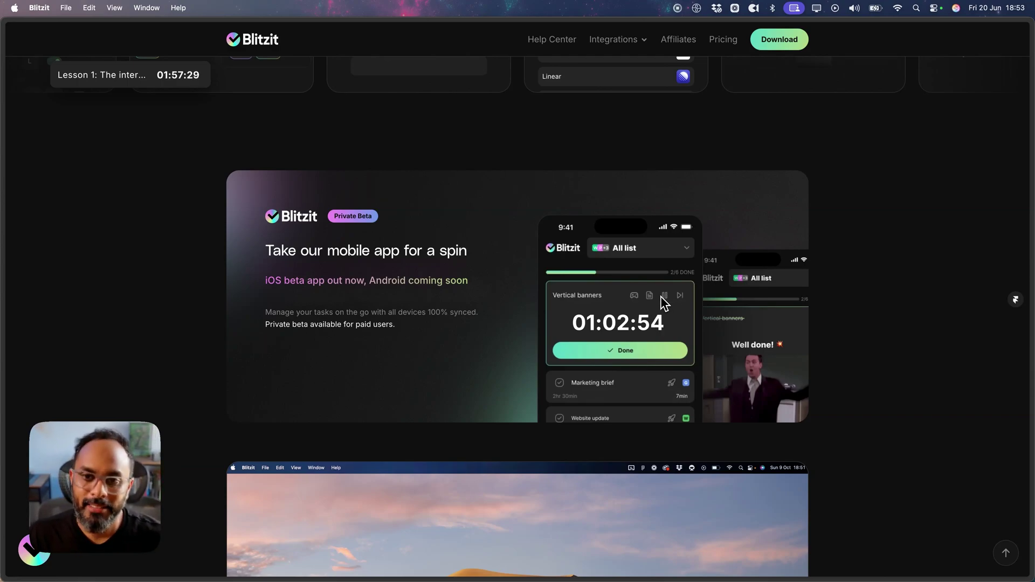
pyautogui.scroll(-5, 767, 275)
pyautogui.scroll(10, 766, 275)
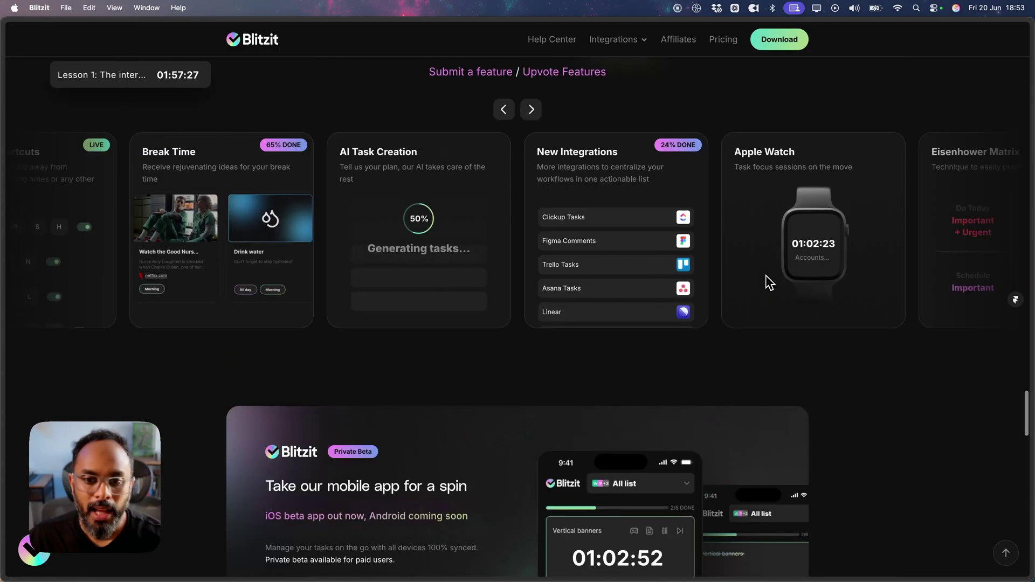
pyautogui.scroll(-15, 770, 280)
pyautogui.scroll(5, 784, 317)
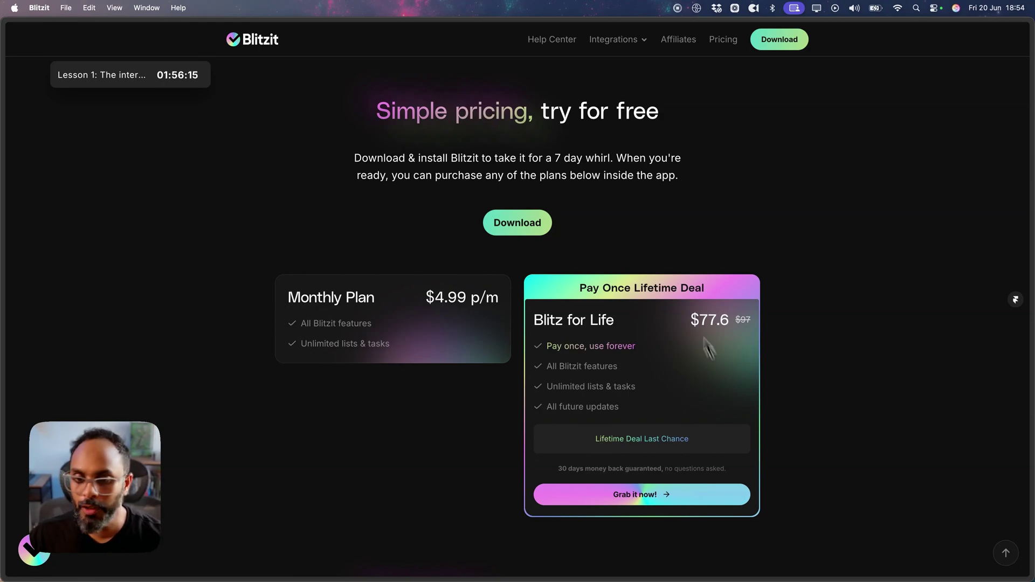
# - Refocus the Arc window and scroll down to the FAQ and GetApp and Capterra ratings
pyautogui.click(728, 225)
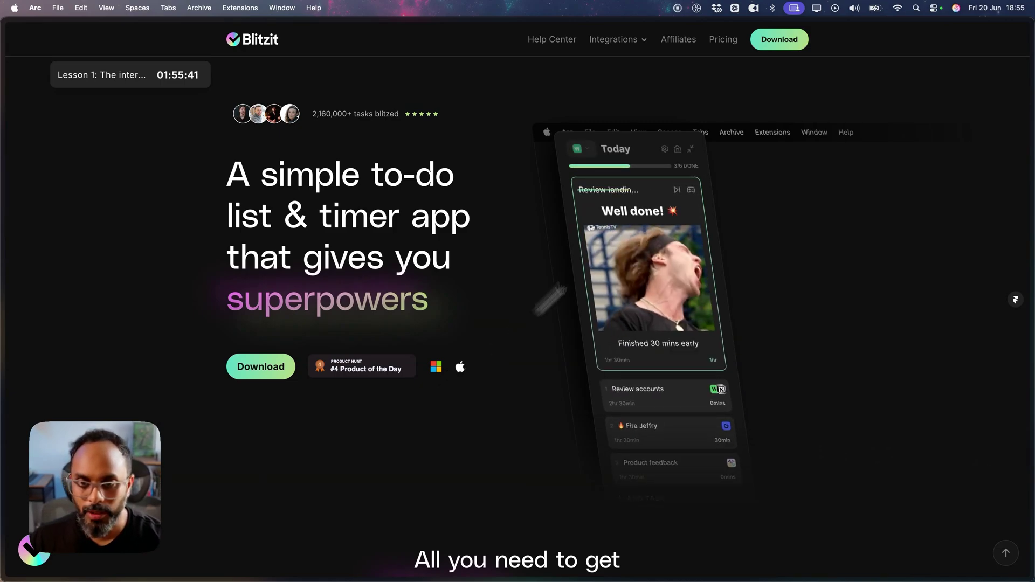
pyautogui.click(789, 46)
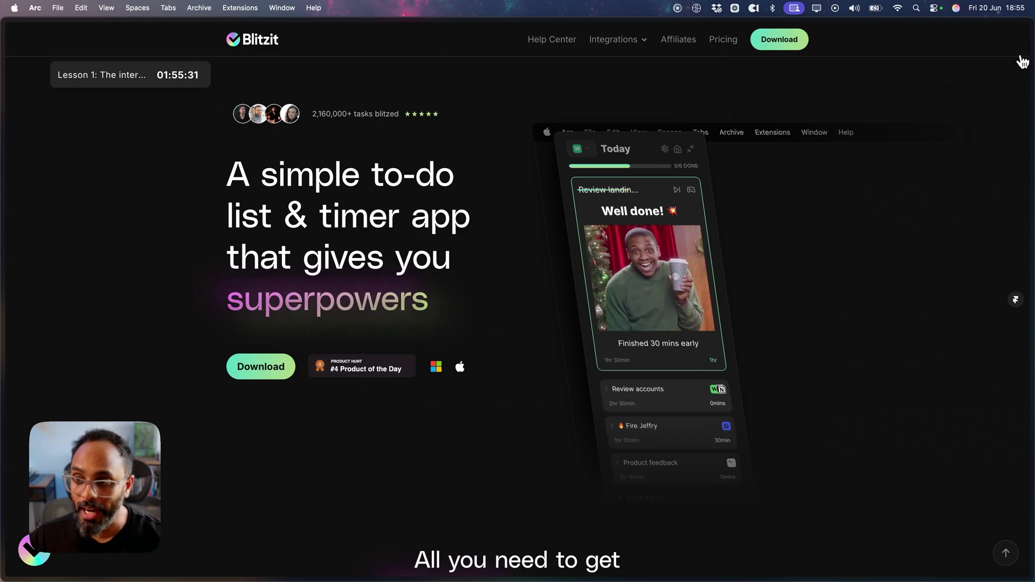
pyautogui.scroll(-20, 1023, 62)
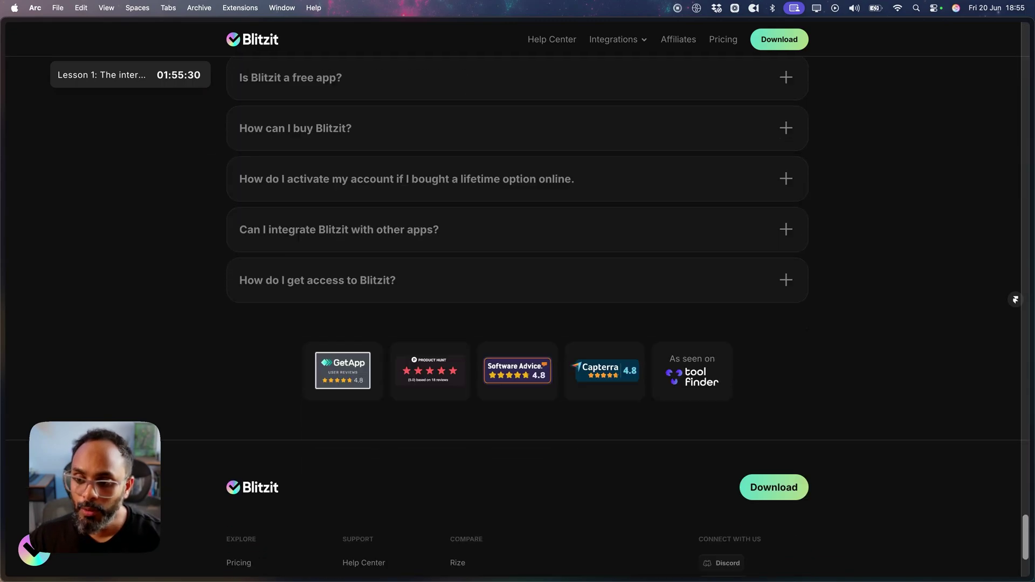